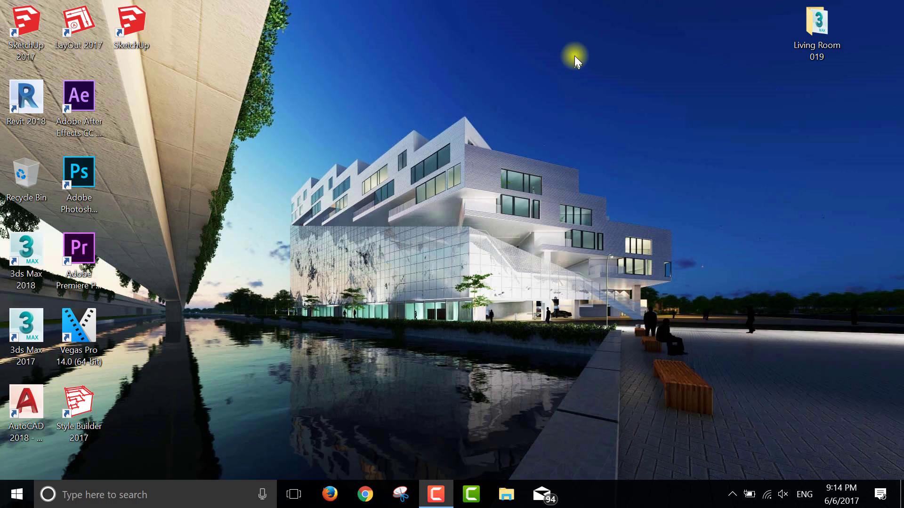
Step: Refresh the desktop and launch 3ds Max 2017 from its desktop shortcut
{"action": "right_click", "coordinate": [574, 56]}
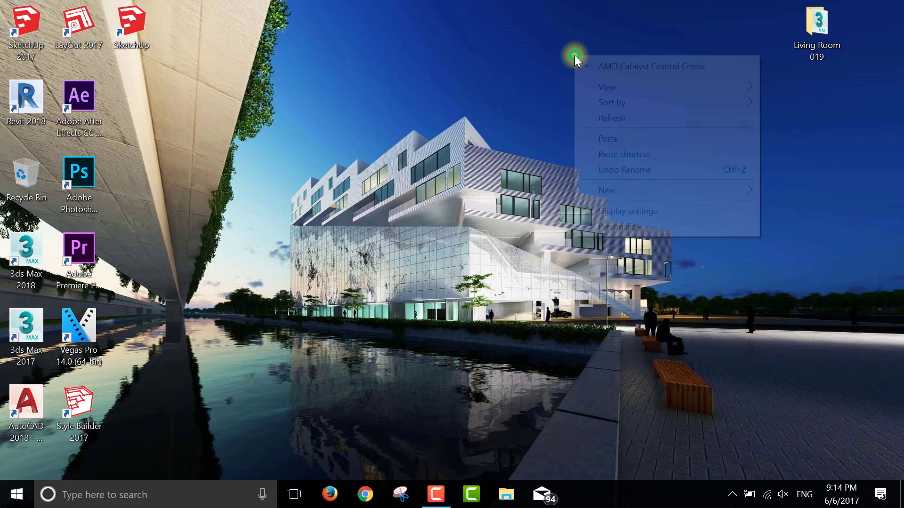
{"action": "left_click", "coordinate": [620, 119]}
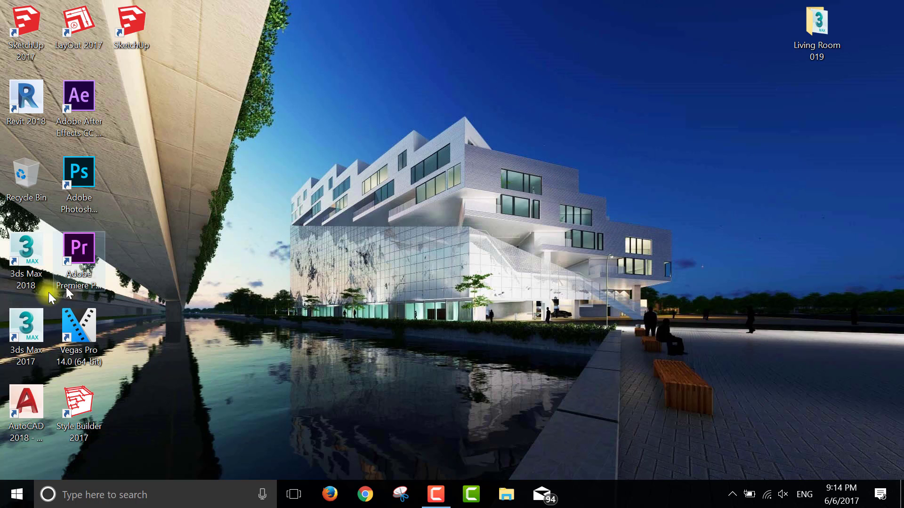
{"action": "left_click", "coordinate": [27, 319]}
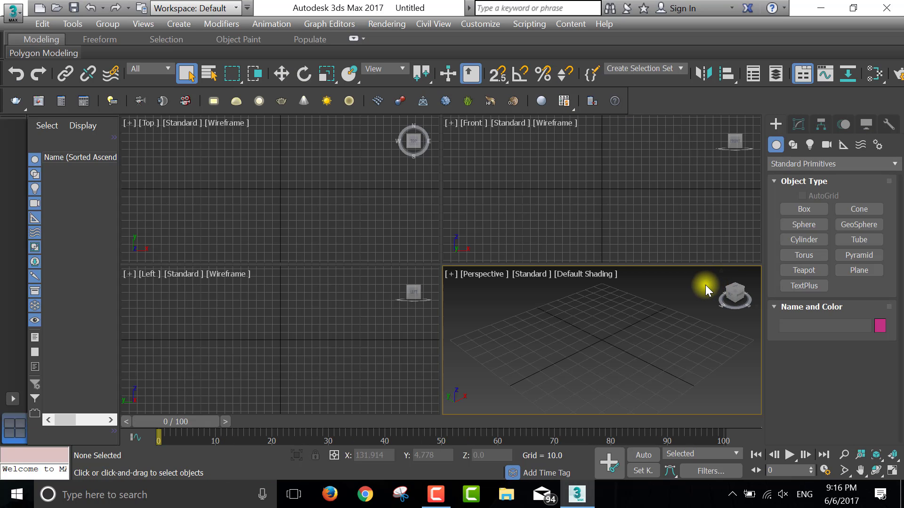
Step: Open Living Room 019.max from the Desktop's Living Room 019 folder
{"action": "left_click", "coordinate": [12, 17]}
{"action": "left_click", "coordinate": [31, 105]}
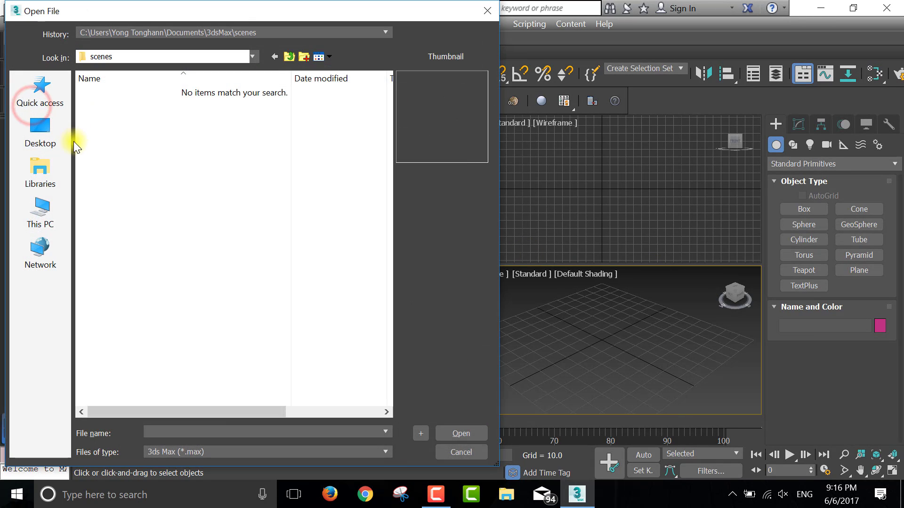
{"action": "left_click", "coordinate": [31, 140]}
{"action": "double_click", "coordinate": [131, 319]}
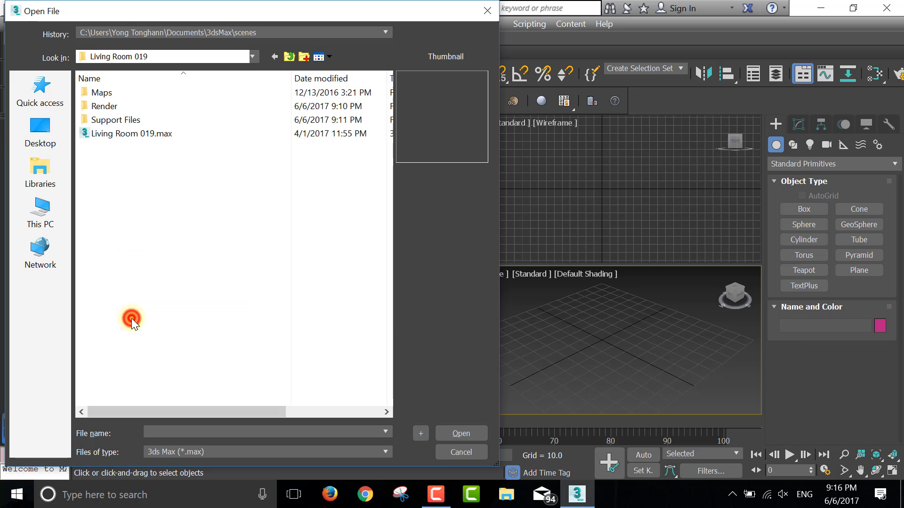
{"action": "double_click", "coordinate": [133, 134]}
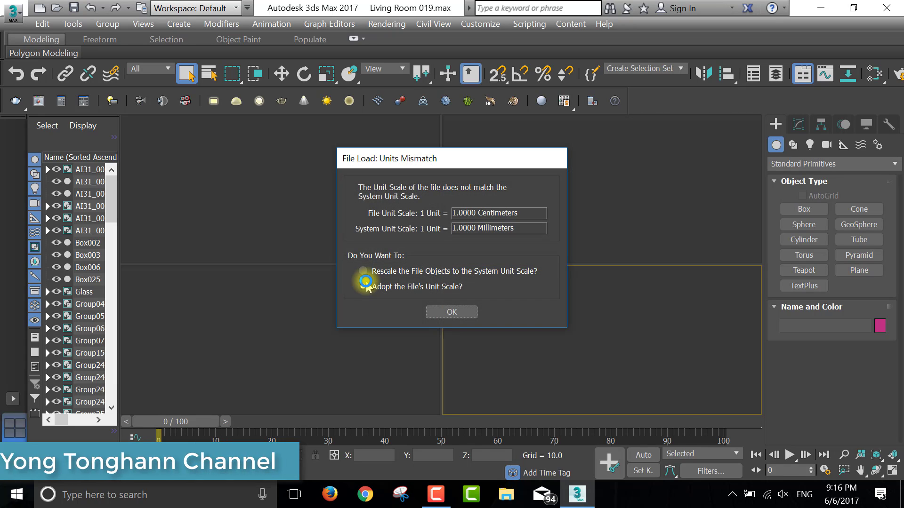
Step: Adopt the file's unit scale and add Living Room 019\Maps as an external files path
{"action": "left_click", "coordinate": [442, 309]}
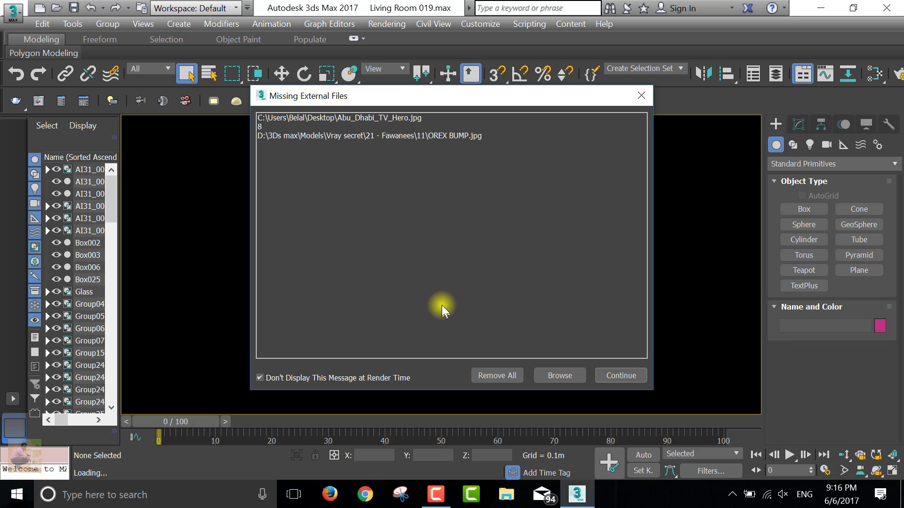
{"action": "left_click", "coordinate": [565, 375]}
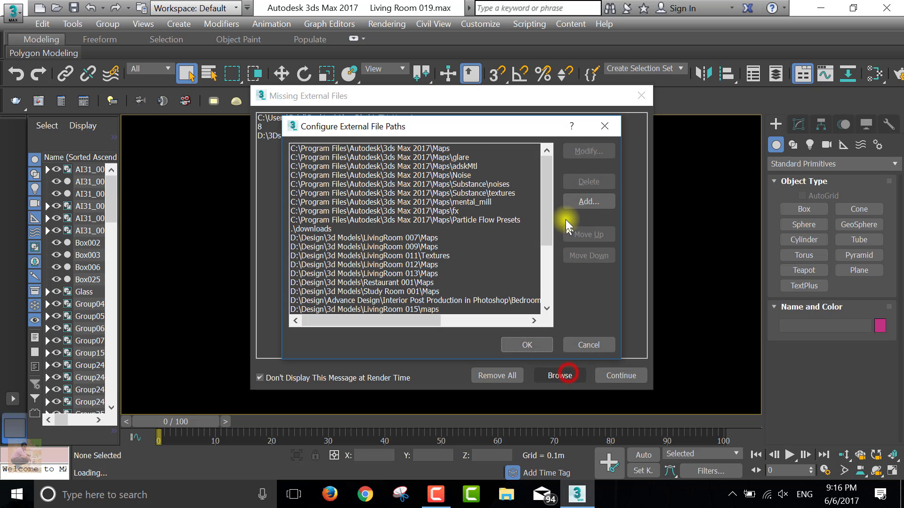
{"action": "left_click", "coordinate": [578, 202]}
{"action": "left_click", "coordinate": [311, 128]}
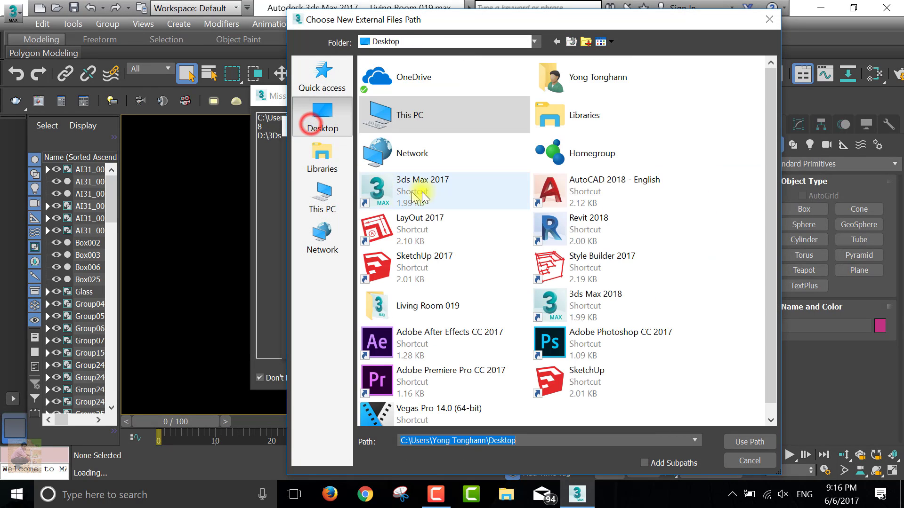
{"action": "double_click", "coordinate": [403, 298]}
{"action": "double_click", "coordinate": [383, 79]}
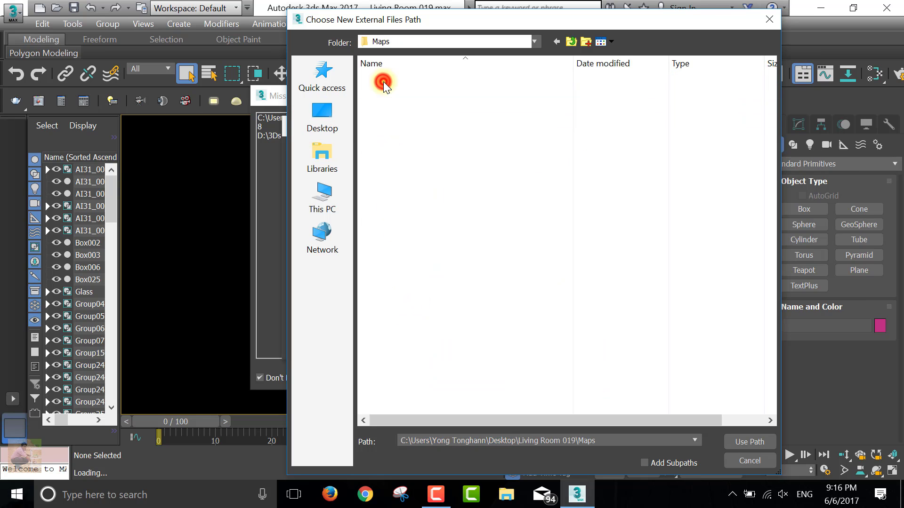
{"action": "left_click", "coordinate": [748, 442]}
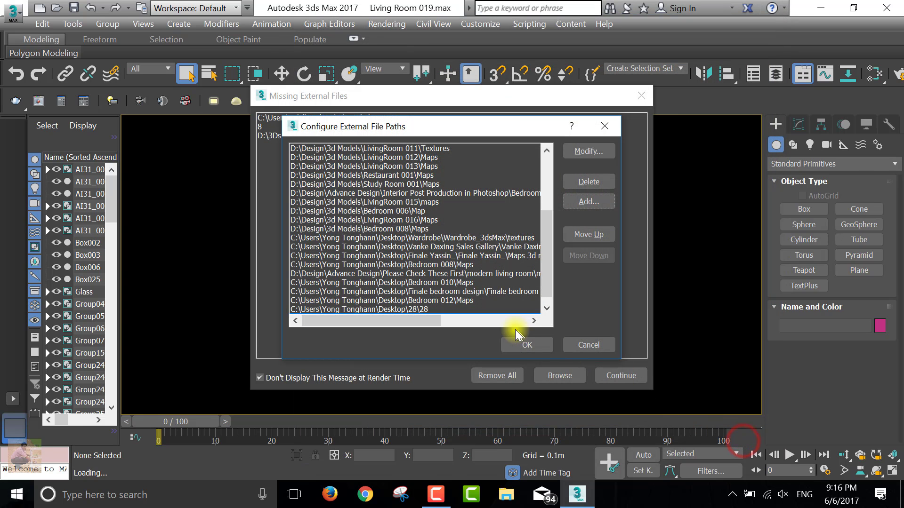
{"action": "left_click", "coordinate": [518, 345]}
Step: Dismiss the invalid path, missing files, obsolete file and isolated-objects warnings
{"action": "left_click", "coordinate": [514, 372]}
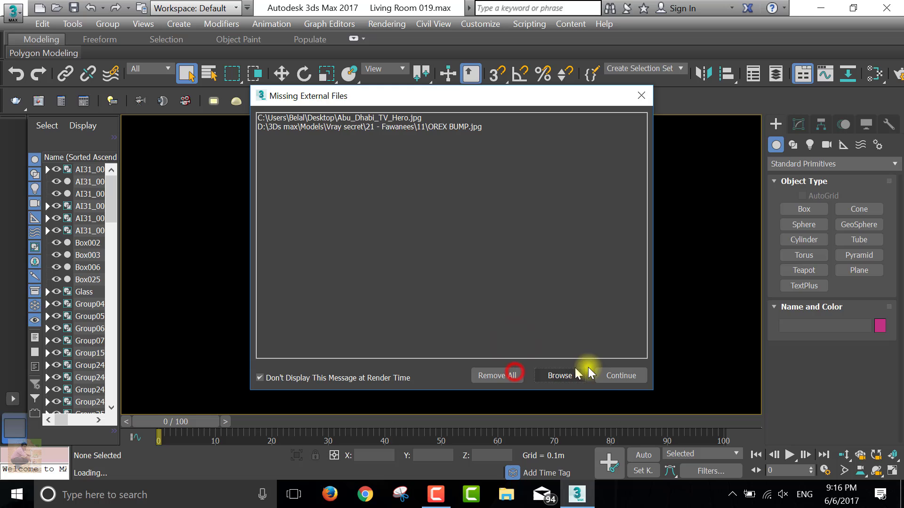
{"action": "left_click", "coordinate": [616, 373]}
{"action": "left_click", "coordinate": [489, 277]}
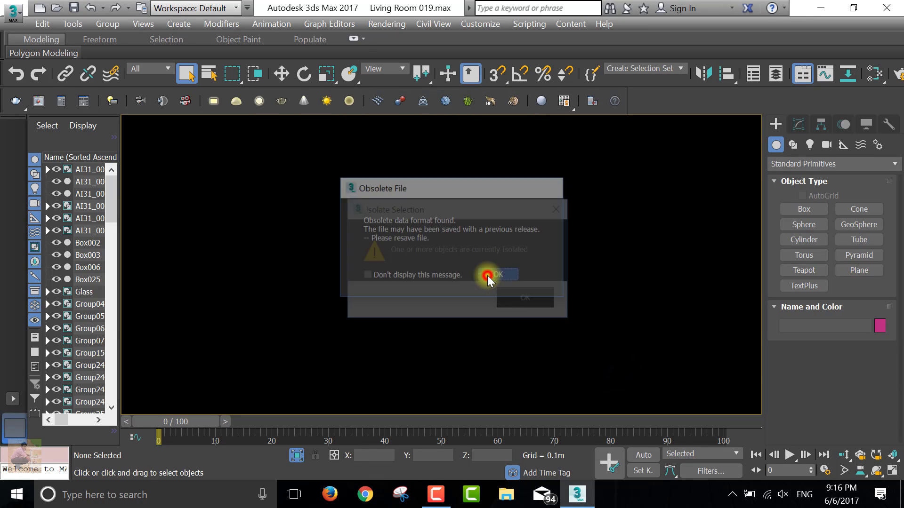
{"action": "left_click", "coordinate": [513, 299]}
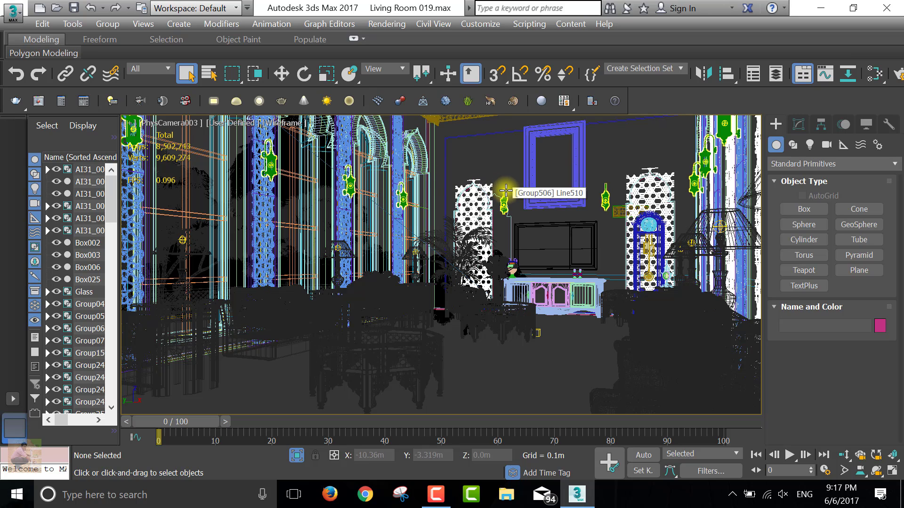
Step: Set Standard viewport shading and preview PhysCamera001, PhysCamera002 and PhysCamera003
{"action": "left_click", "coordinate": [220, 123]}
{"action": "left_click", "coordinate": [239, 150]}
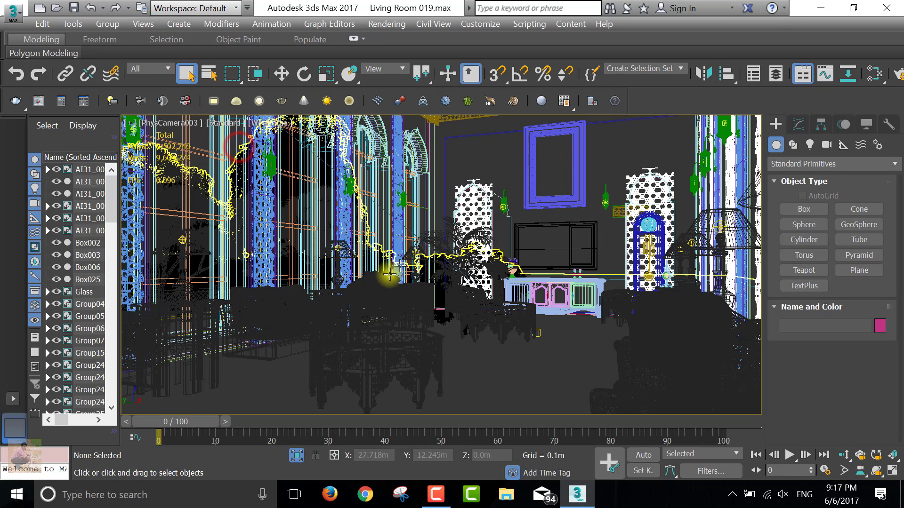
{"action": "left_click", "coordinate": [167, 123]}
{"action": "mouse_move", "coordinate": [202, 136]}
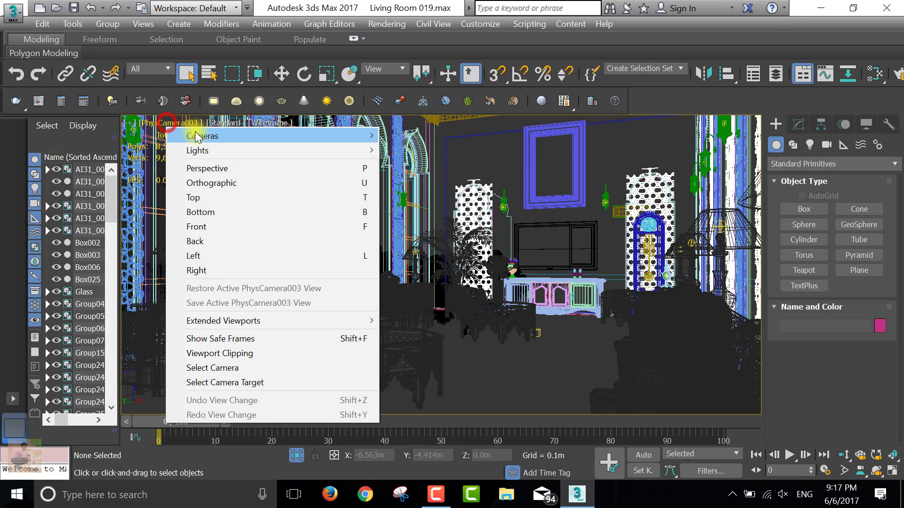
{"action": "left_click", "coordinate": [445, 141]}
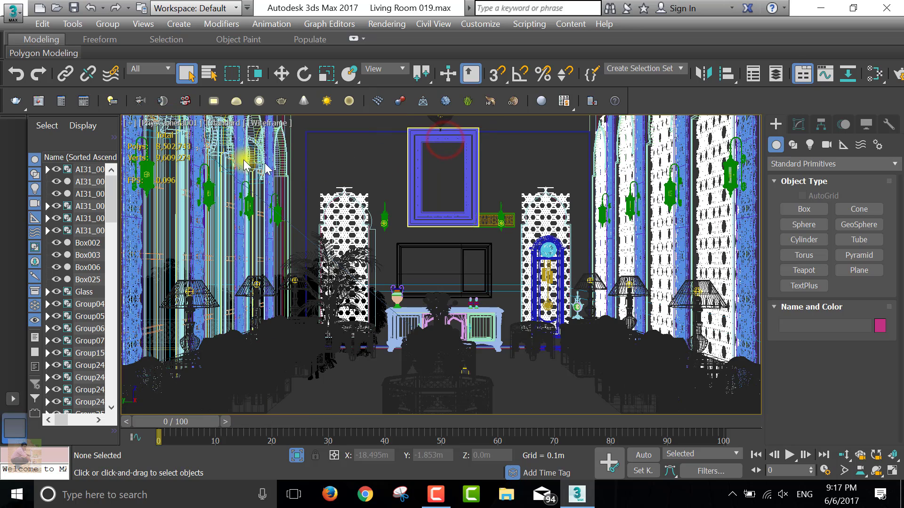
{"action": "left_click", "coordinate": [153, 122]}
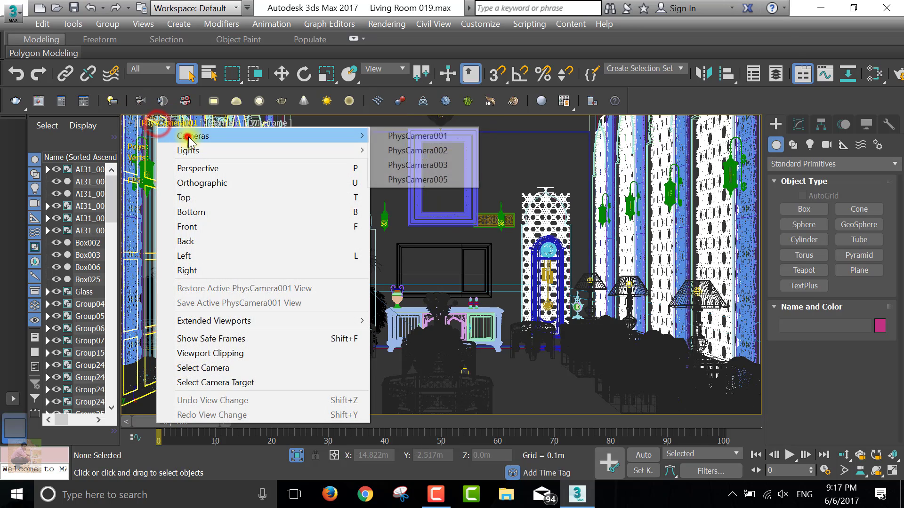
{"action": "left_click", "coordinate": [421, 150]}
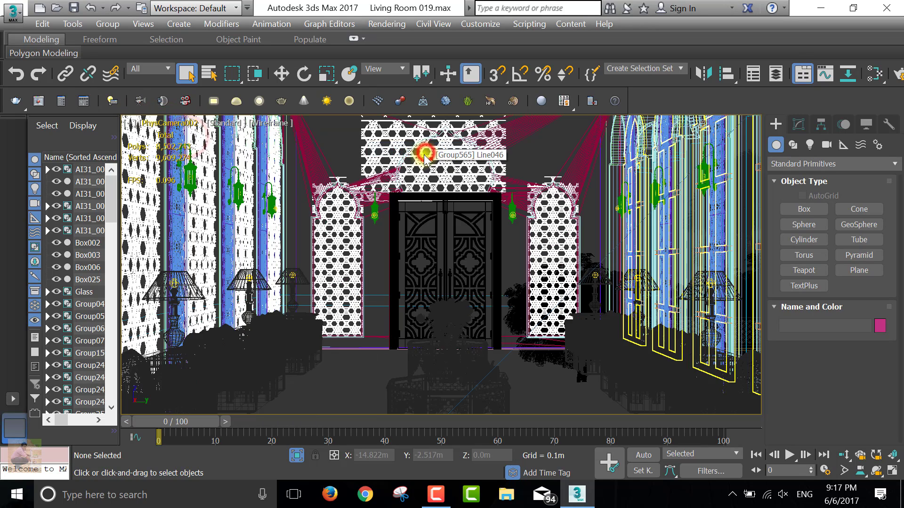
{"action": "left_click", "coordinate": [168, 123]}
{"action": "mouse_move", "coordinate": [204, 135]}
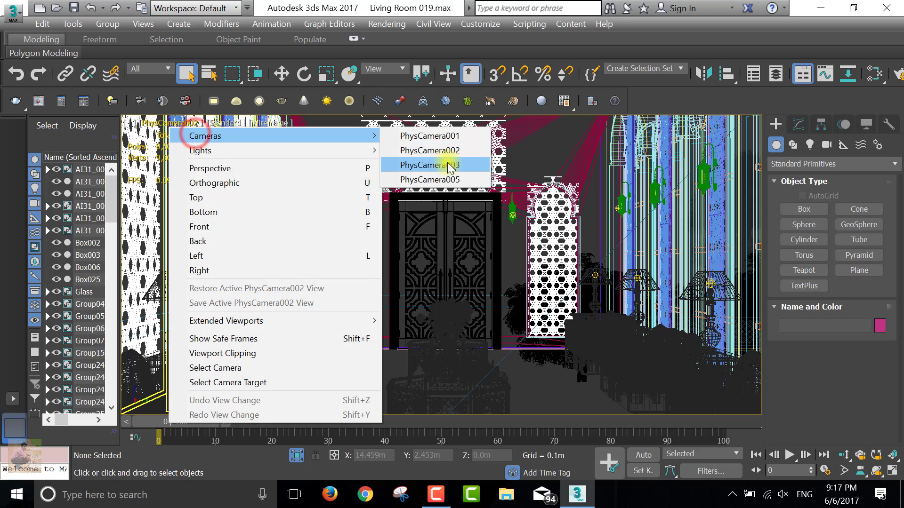
{"action": "left_click", "coordinate": [447, 162]}
Step: Preview PhysCamera005, PhysCamera001 and PhysCamera002, then settle on PhysCamera003
{"action": "left_click", "coordinate": [178, 122]}
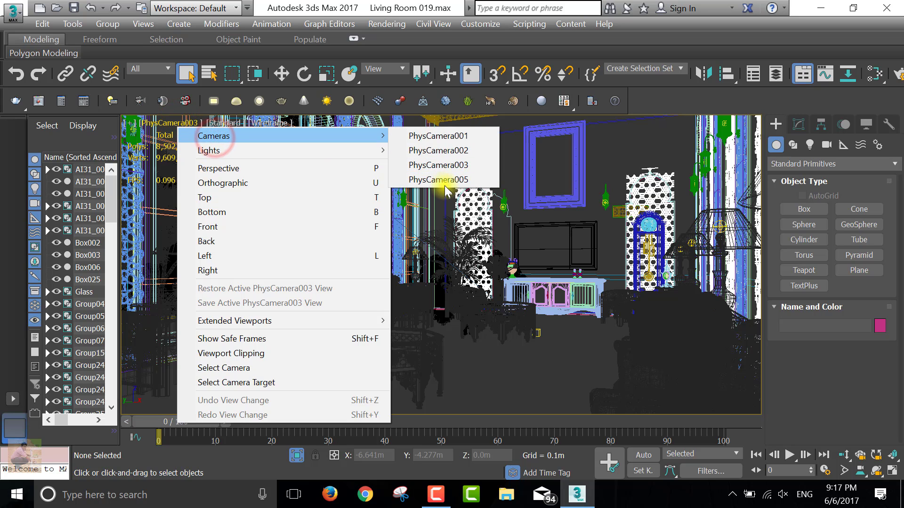
{"action": "left_click", "coordinate": [443, 182]}
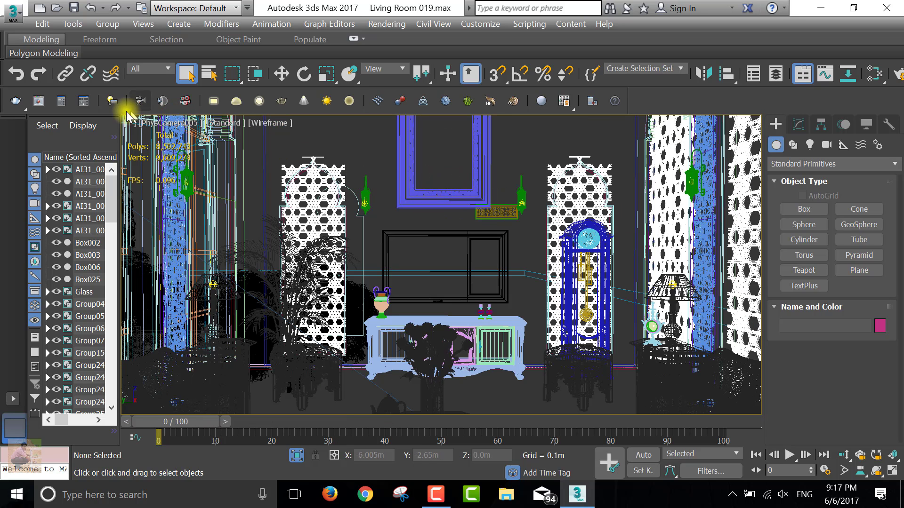
{"action": "left_click", "coordinate": [158, 122]}
{"action": "mouse_move", "coordinate": [193, 135]}
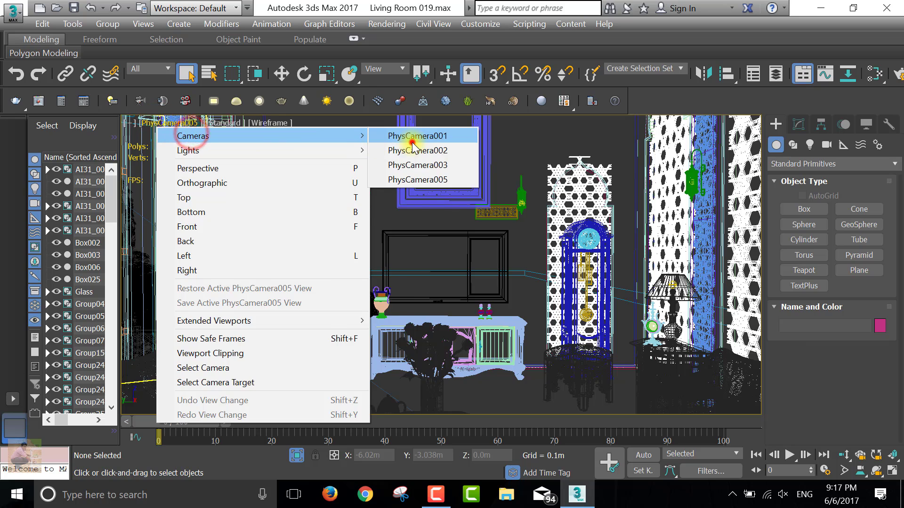
{"action": "left_click", "coordinate": [405, 135]}
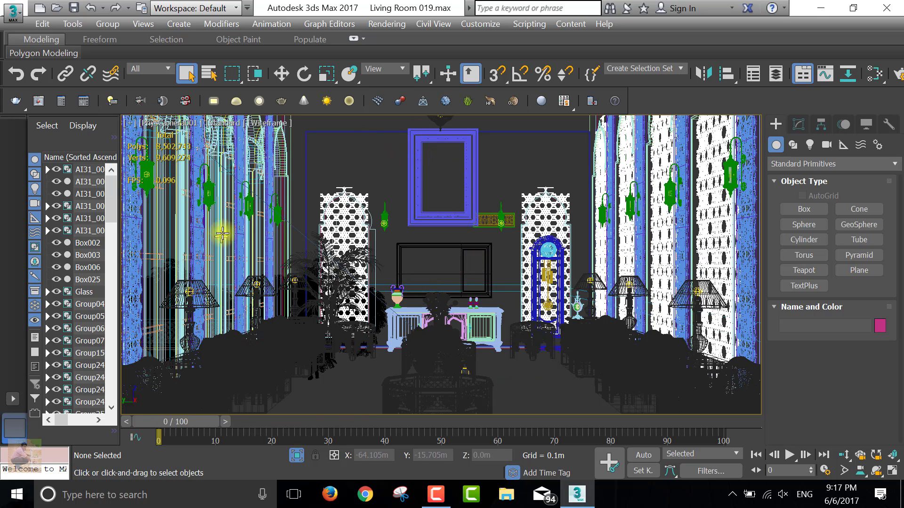
{"action": "left_click", "coordinate": [160, 123]}
{"action": "left_click", "coordinate": [418, 150]}
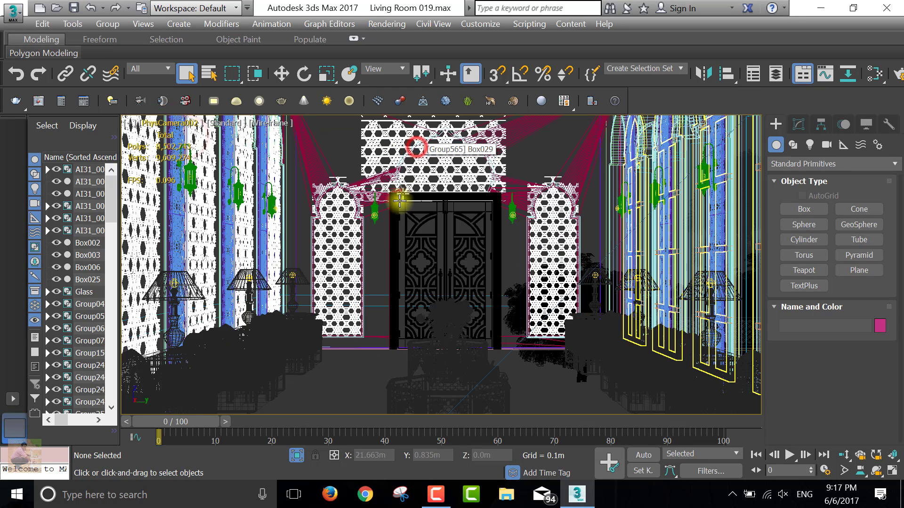
{"action": "left_click", "coordinate": [165, 123]}
{"action": "left_click", "coordinate": [410, 162]}
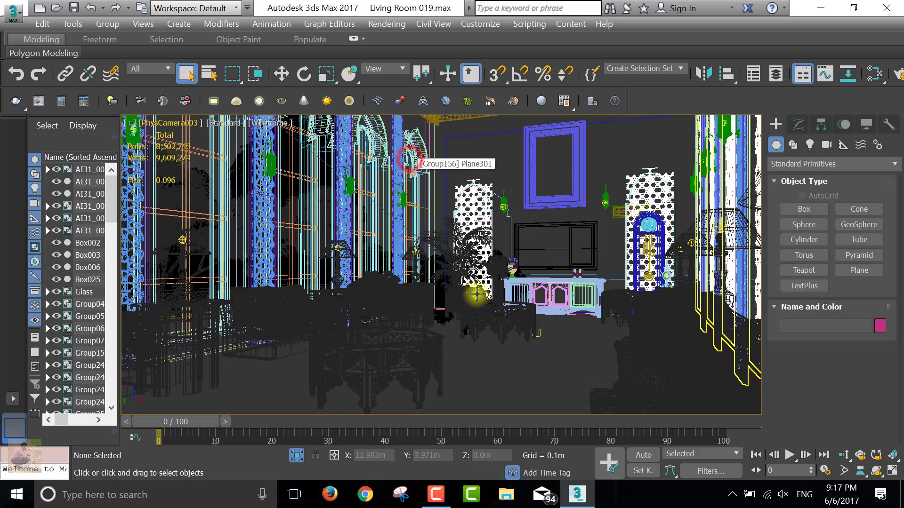
Step: Pan and dolly PhysCamera003 deeper into the room with Default Shading on
{"action": "middle_click_drag", "start_coordinate": [414, 265], "coordinate": [405, 275]}
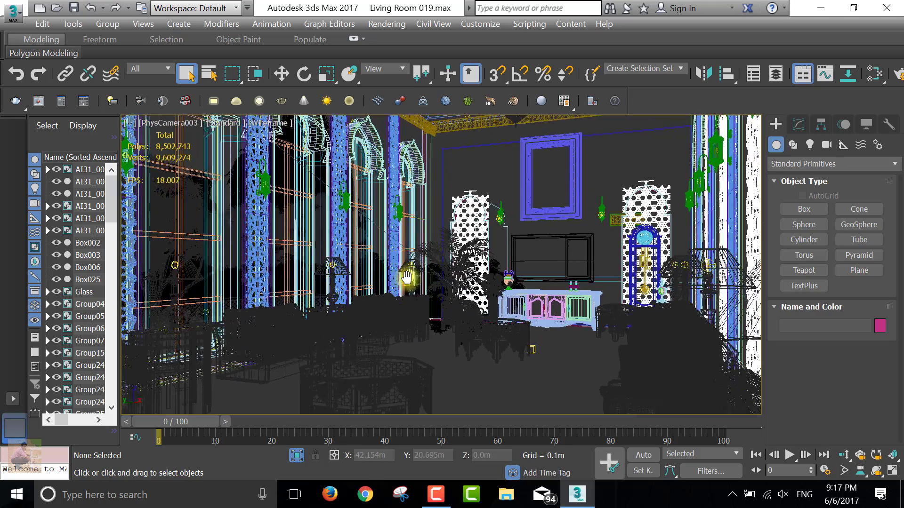
{"action": "left_click", "coordinate": [844, 455]}
{"action": "left_click_drag", "start_coordinate": [473, 304], "coordinate": [353, 227]}
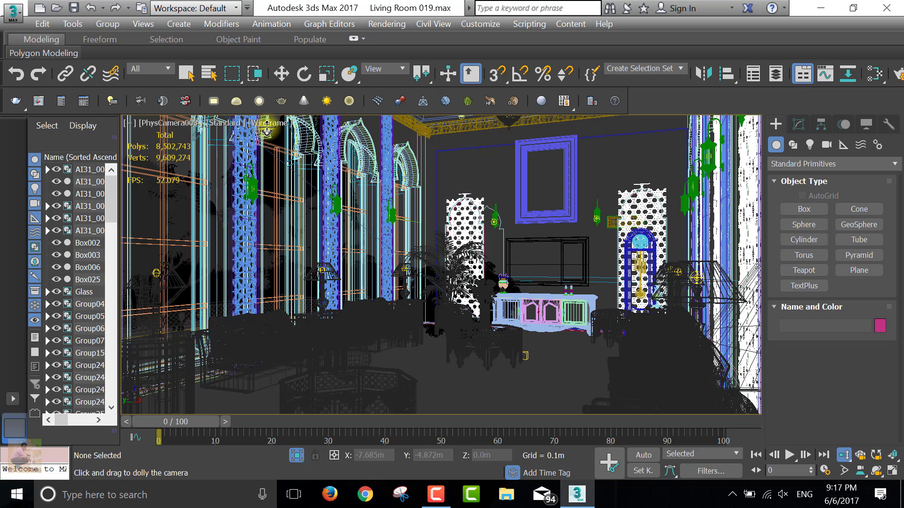
{"action": "left_click", "coordinate": [267, 128]}
{"action": "left_click", "coordinate": [298, 139]}
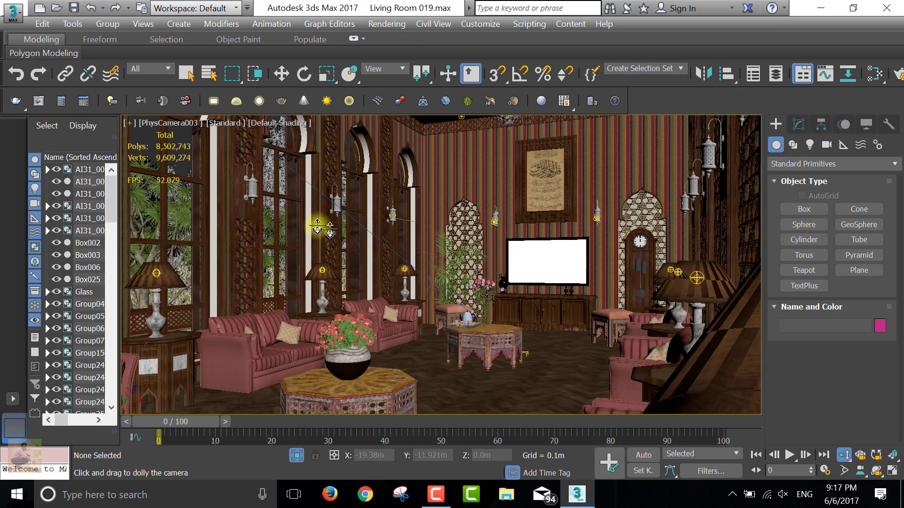
{"action": "middle_click_drag", "start_coordinate": [279, 229], "coordinate": [275, 245]}
{"action": "scroll", "coordinate": [260, 265], "scroll_direction": "up", "scroll_amount": 5}
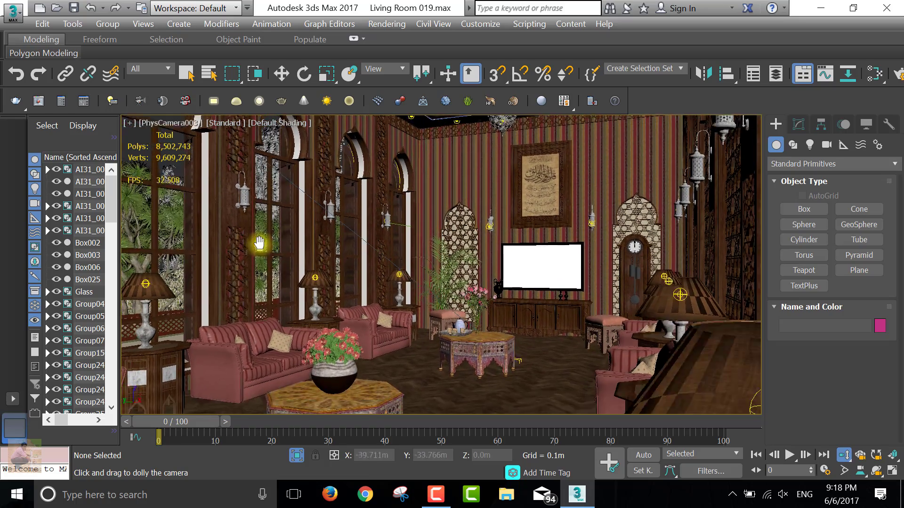
{"action": "mouse_move", "coordinate": [260, 265]}
{"action": "middle_mouse_down"}
{"action": "mouse_move", "coordinate": [286, 238]}
{"action": "mouse_move", "coordinate": [298, 243]}
{"action": "middle_mouse_up"}
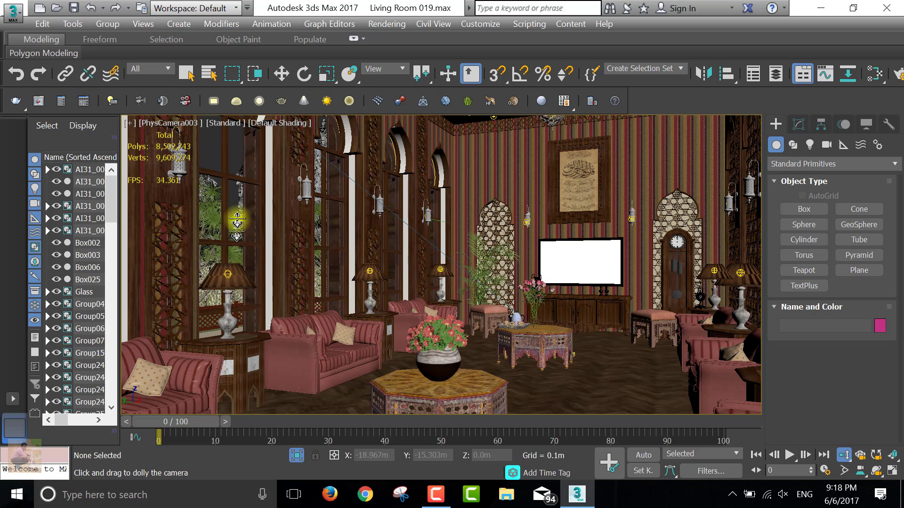
Step: Turn on Show Safe Frames and bring up Render Setup
{"action": "left_click", "coordinate": [169, 123]}
{"action": "left_click", "coordinate": [235, 342]}
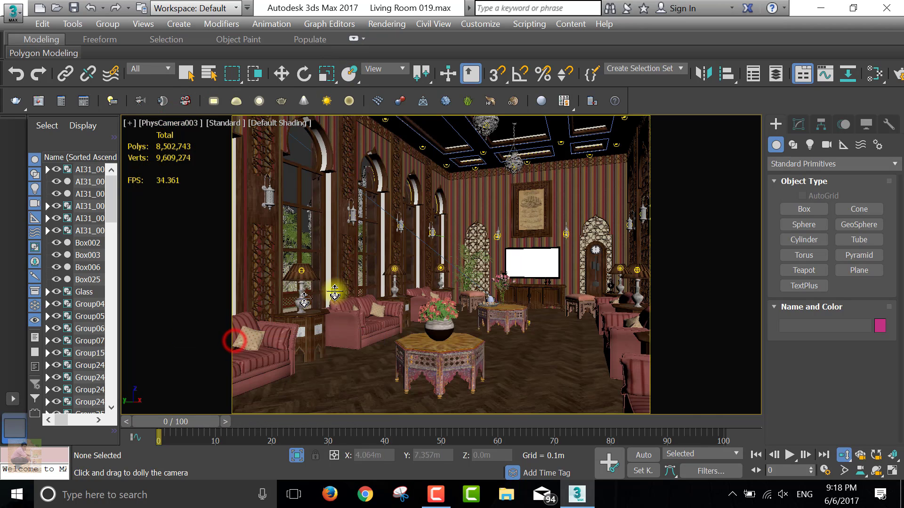
{"action": "left_click", "coordinate": [364, 25]}
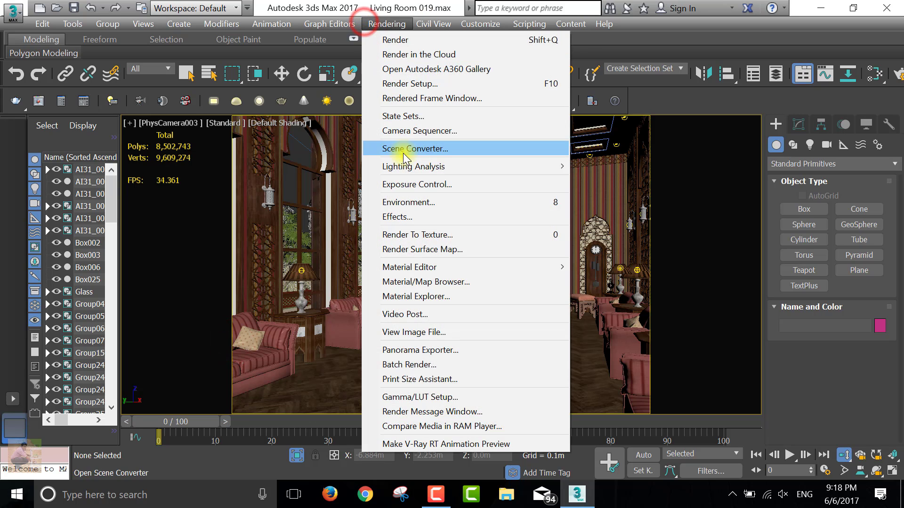
{"action": "left_click", "coordinate": [414, 82]}
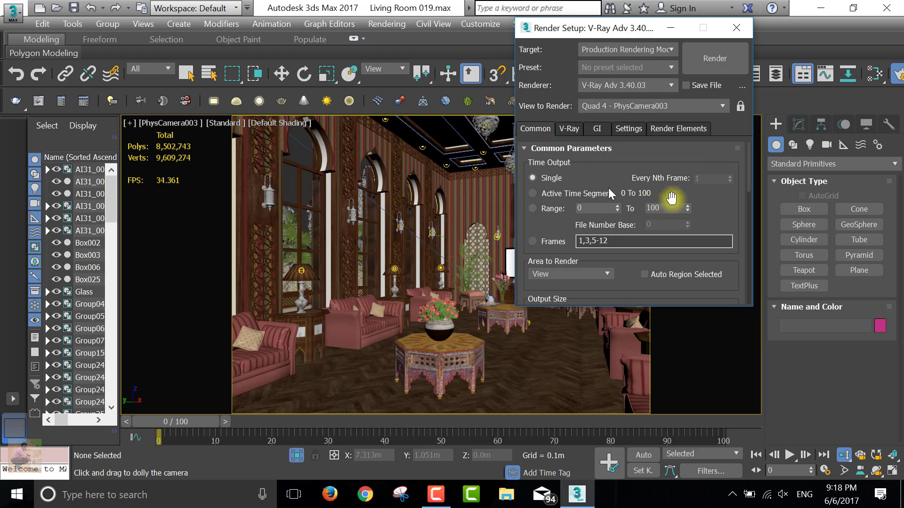
Step: Choose the HDTV (video) preset for a 1920 × 1080 output size
{"action": "left_click_drag", "start_coordinate": [749, 175], "coordinate": [748, 212]}
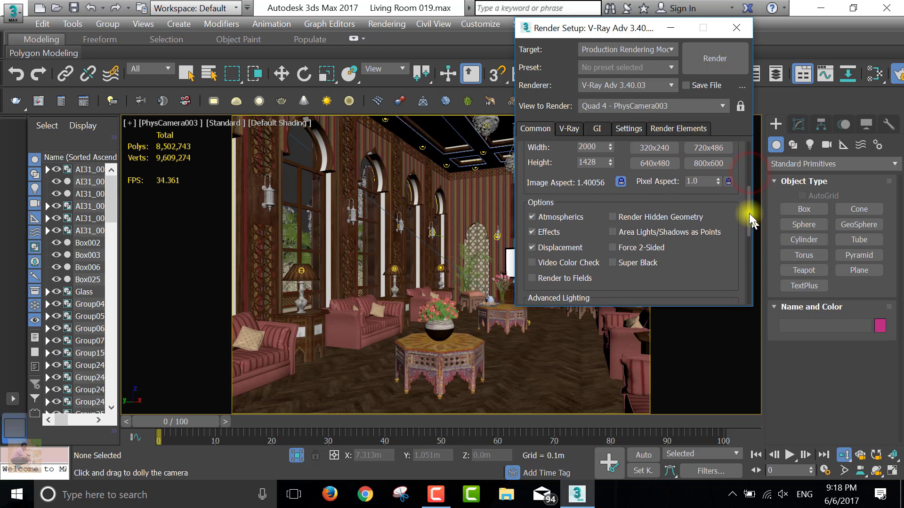
{"action": "left_click", "coordinate": [578, 169]}
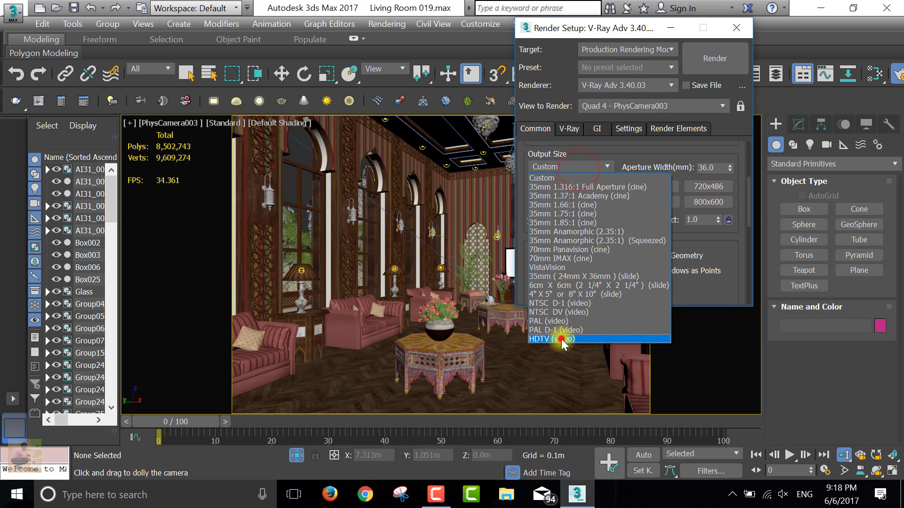
{"action": "left_click", "coordinate": [562, 338]}
{"action": "left_click_drag", "start_coordinate": [748, 194], "coordinate": [749, 241]}
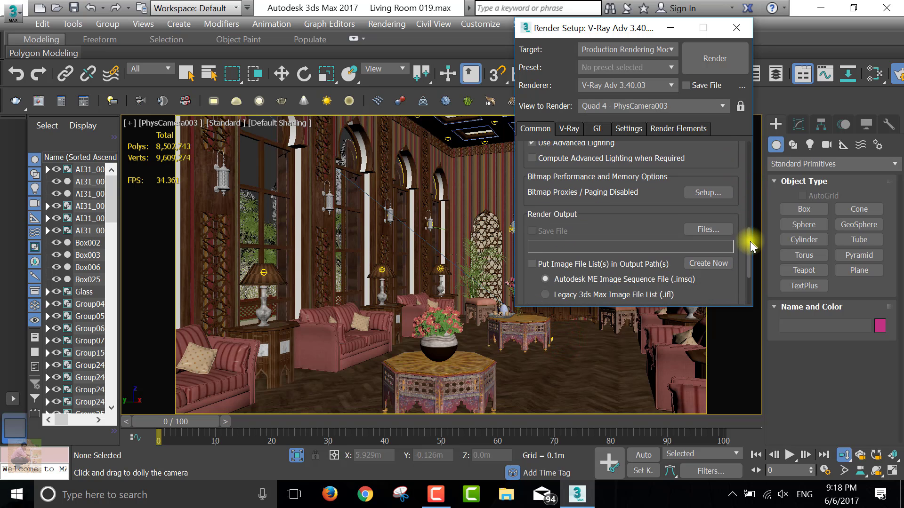
Step: Save the render output to the Desktop as TIF file 'Living Room 019 Render'
{"action": "left_click", "coordinate": [693, 226]}
{"action": "left_click", "coordinate": [447, 141]}
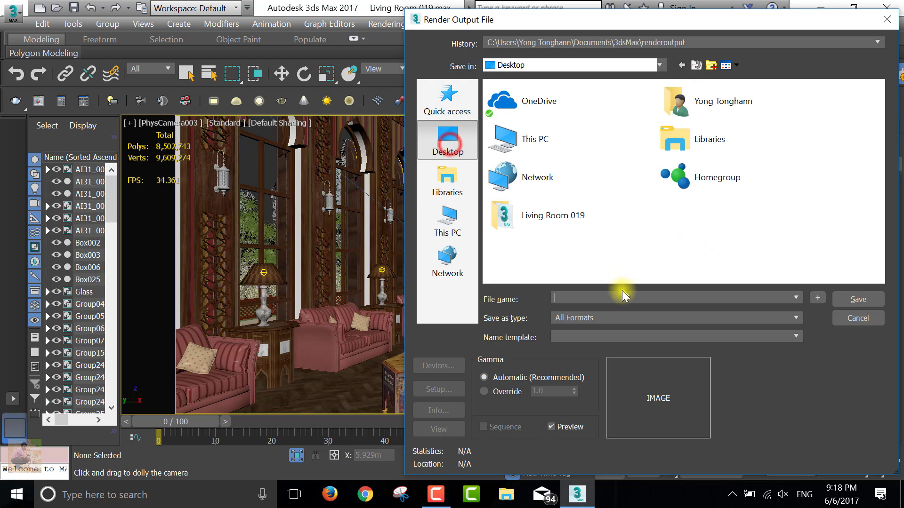
{"action": "left_click", "coordinate": [617, 298]}
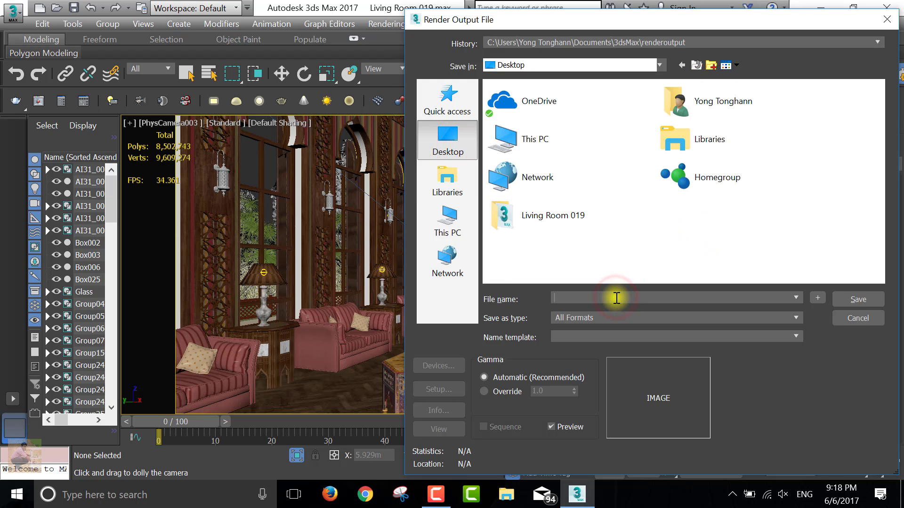
{"action": "type", "text": "Living Room"}
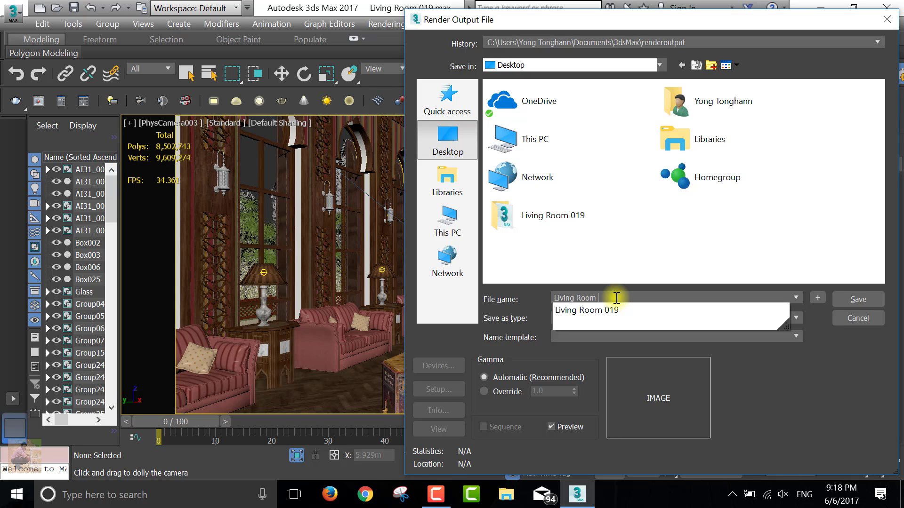
{"action": "type", "text": "9 Render"}
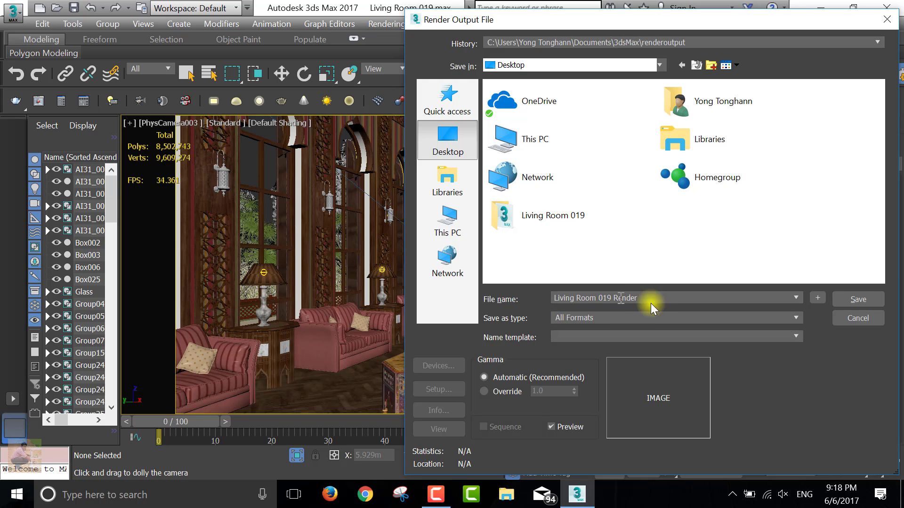
{"action": "left_click", "coordinate": [628, 318]}
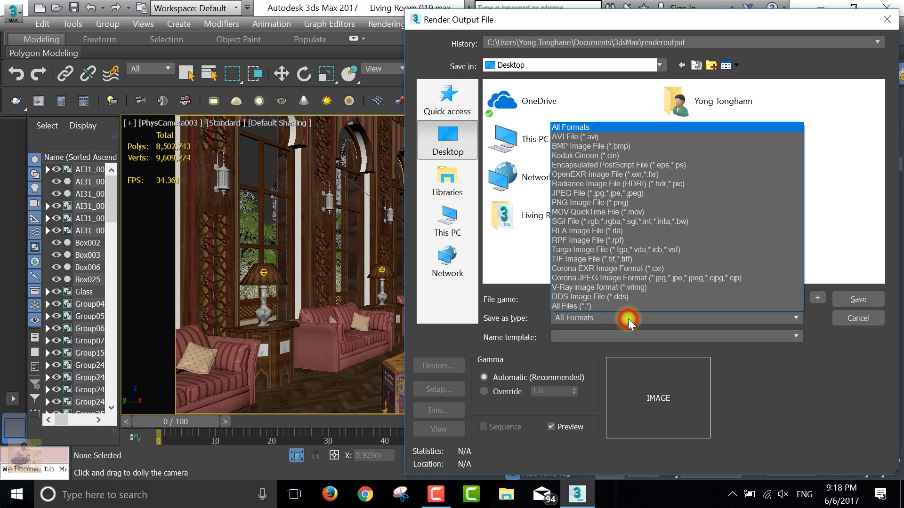
{"action": "left_click", "coordinate": [619, 257]}
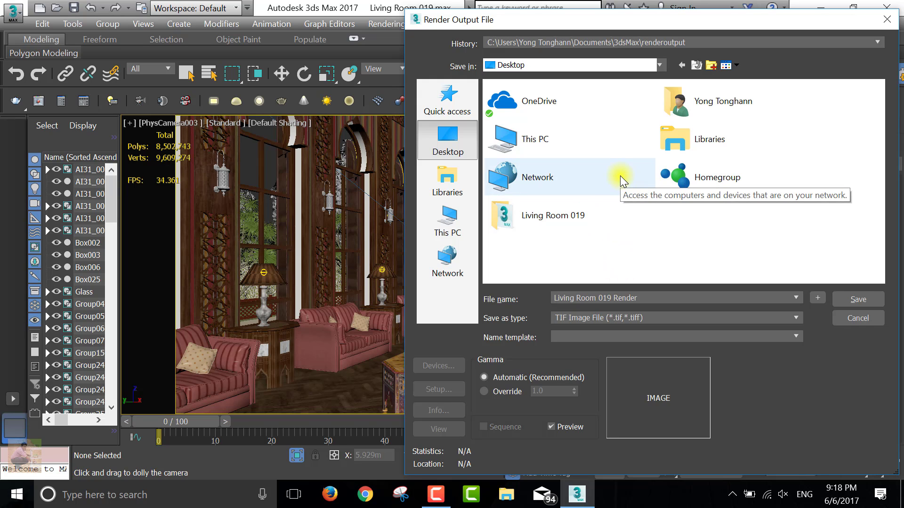
{"action": "left_click", "coordinate": [865, 301]}
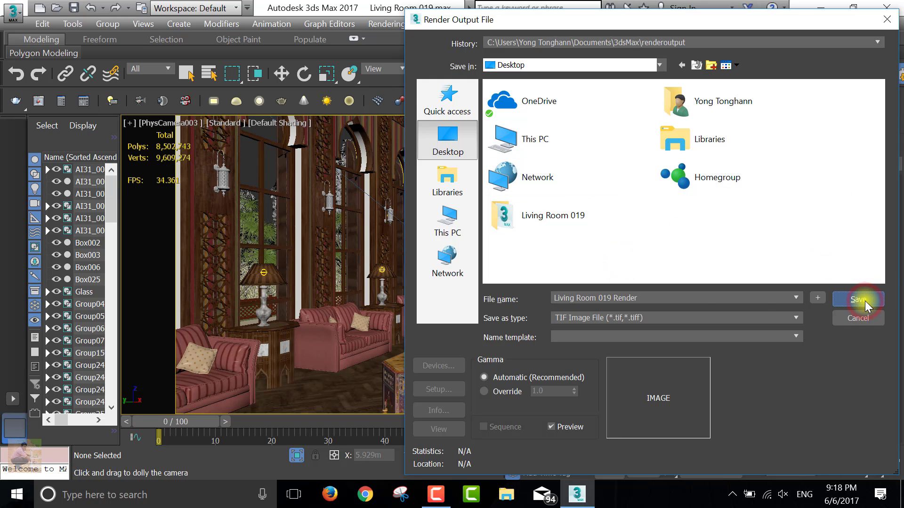
{"action": "left_click", "coordinate": [731, 276]}
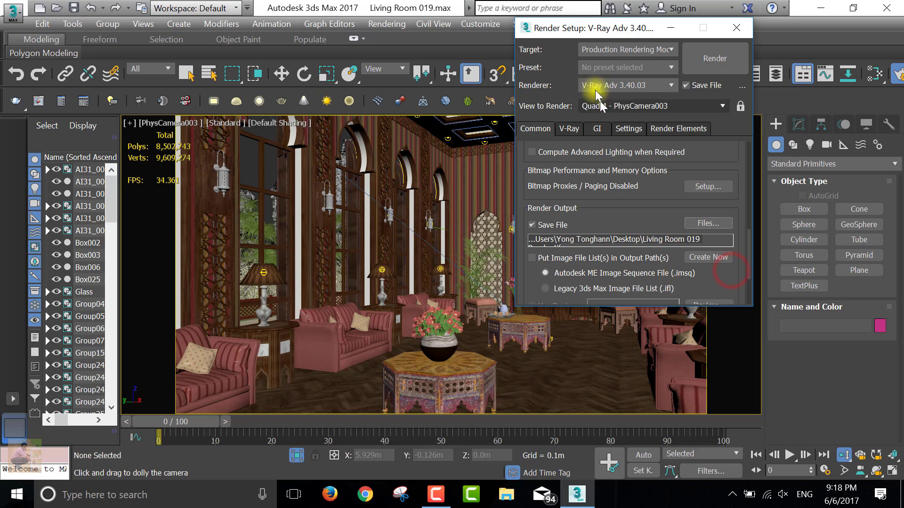
Step: Show the V-Ray settings with Frame buffer and Global switches rollouts expanded
{"action": "left_click", "coordinate": [559, 133]}
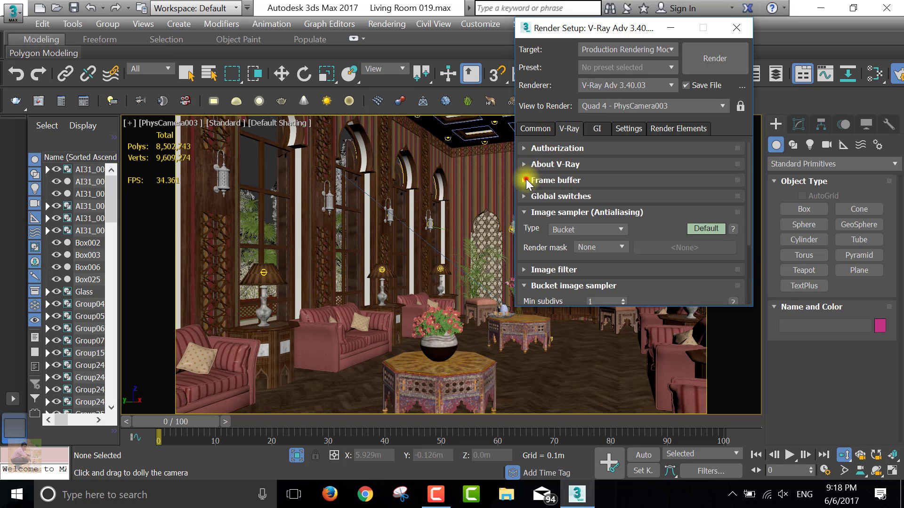
{"action": "left_click", "coordinate": [526, 182]}
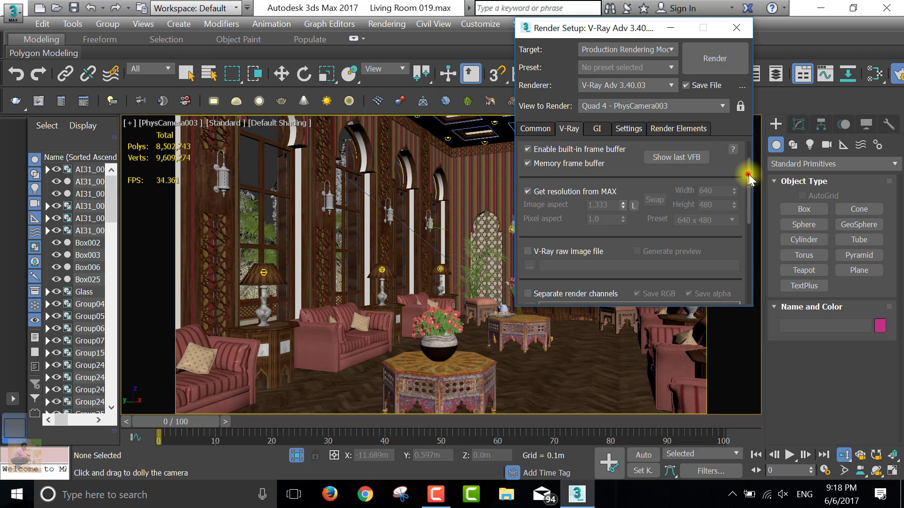
{"action": "scroll", "coordinate": [748, 178], "scroll_direction": "down", "scroll_amount": 2}
{"action": "scroll", "coordinate": [748, 178], "scroll_direction": "down", "scroll_amount": 2}
{"action": "scroll", "coordinate": [749, 178], "scroll_direction": "down", "scroll_amount": 1}
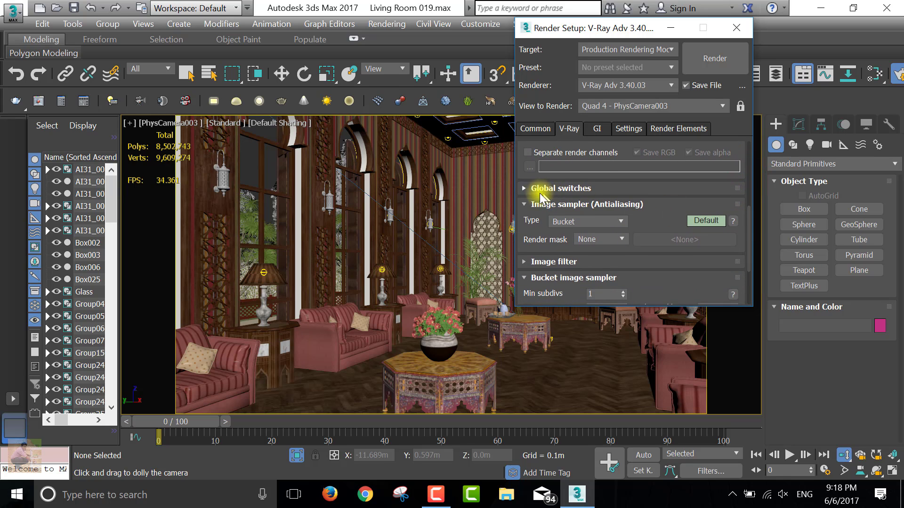
{"action": "left_click", "coordinate": [523, 189]}
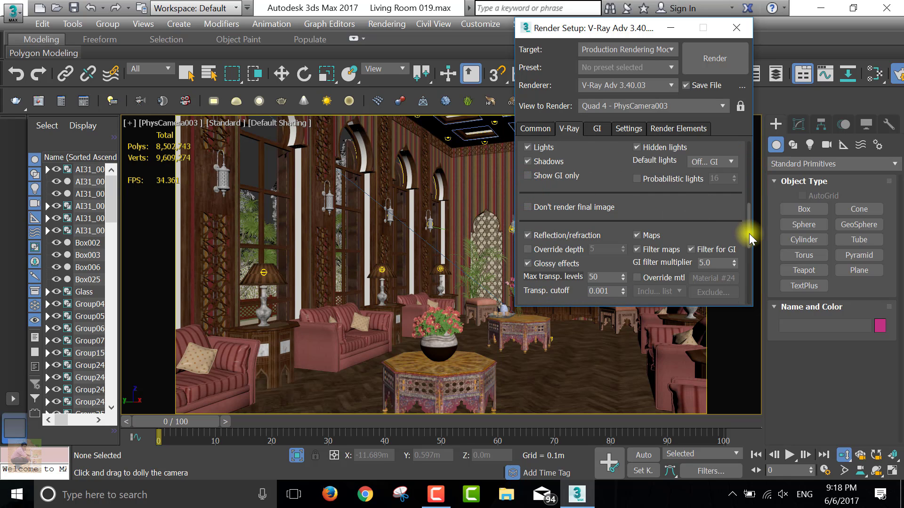
Step: Expand the Image filter rollout, showing the Lanczos filter at size 2.0
{"action": "scroll", "coordinate": [749, 239], "scroll_direction": "up", "scroll_amount": 2}
{"action": "scroll", "coordinate": [746, 238], "scroll_direction": "up", "scroll_amount": 3}
{"action": "scroll", "coordinate": [739, 181], "scroll_direction": "up", "scroll_amount": 3}
{"action": "scroll", "coordinate": [738, 175], "scroll_direction": "up", "scroll_amount": 2}
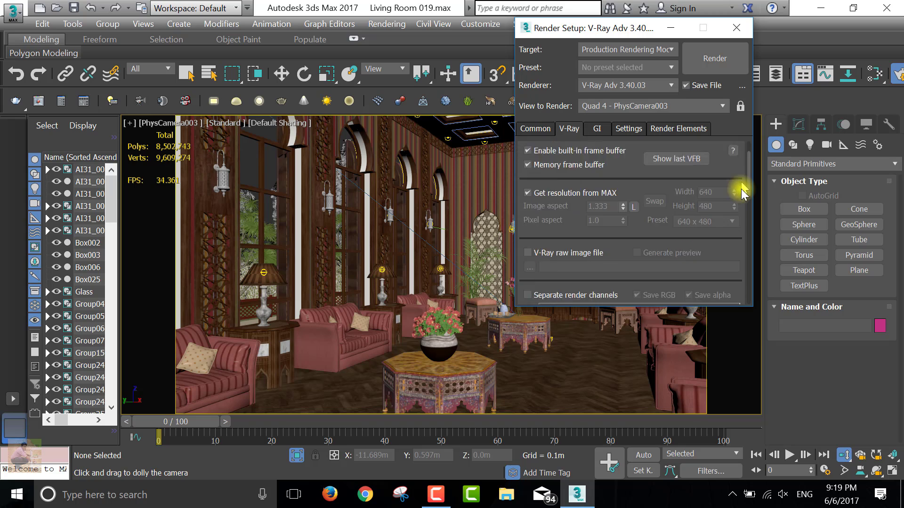
{"action": "left_click_drag", "start_coordinate": [742, 192], "coordinate": [748, 284]}
{"action": "left_click", "coordinate": [523, 238]}
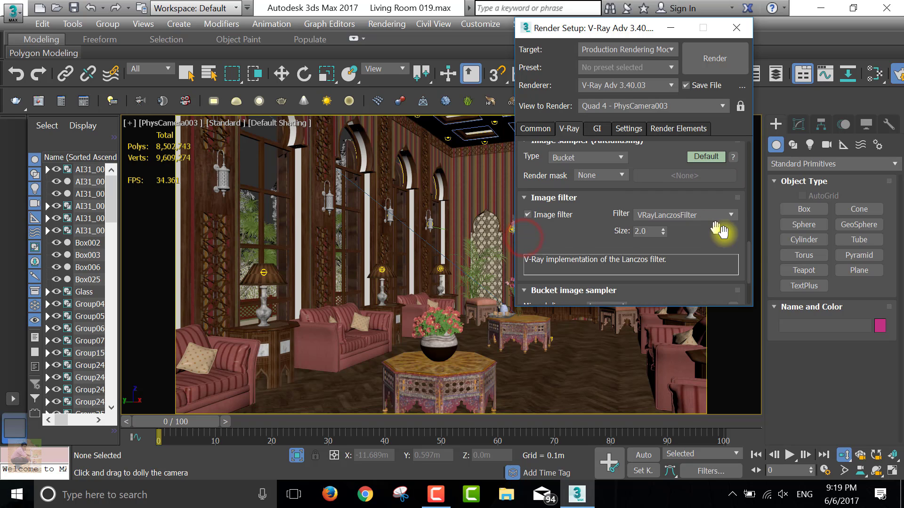
{"action": "mouse_move", "coordinate": [749, 259]}
{"action": "left_mouse_down"}
{"action": "mouse_move", "coordinate": [751, 242]}
{"action": "mouse_move", "coordinate": [759, 281]}
{"action": "left_mouse_up"}
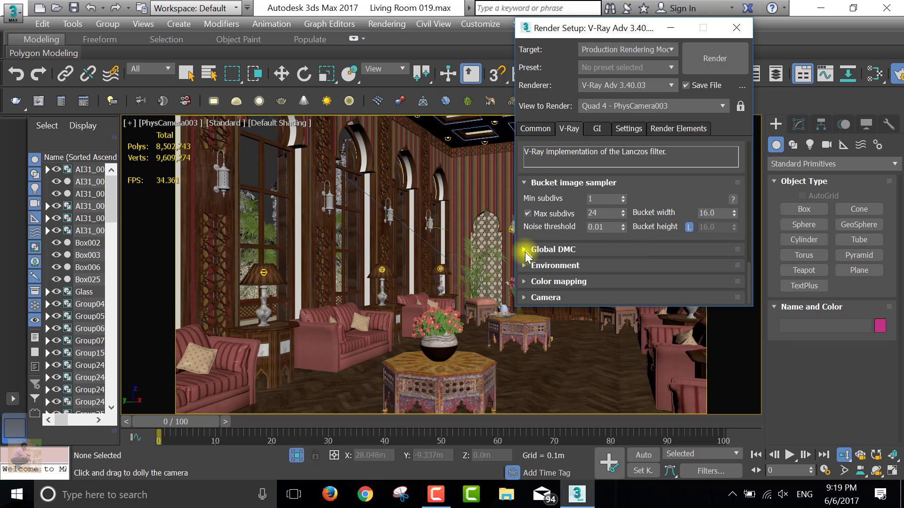
Step: Expand Global DMC and Environment, enabling GI and reflection/refraction environment overrides
{"action": "left_click", "coordinate": [526, 249]}
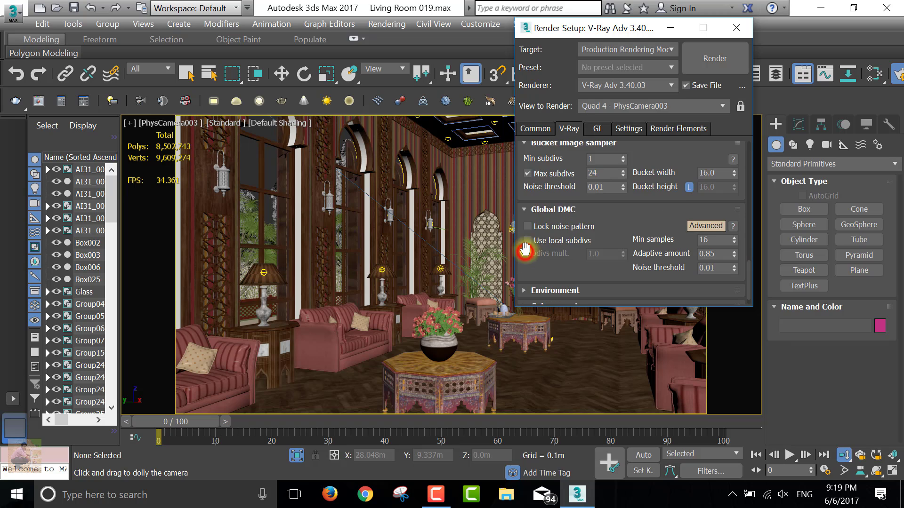
{"action": "left_click", "coordinate": [748, 252]}
{"action": "scroll", "coordinate": [748, 263], "scroll_direction": "down", "scroll_amount": 3}
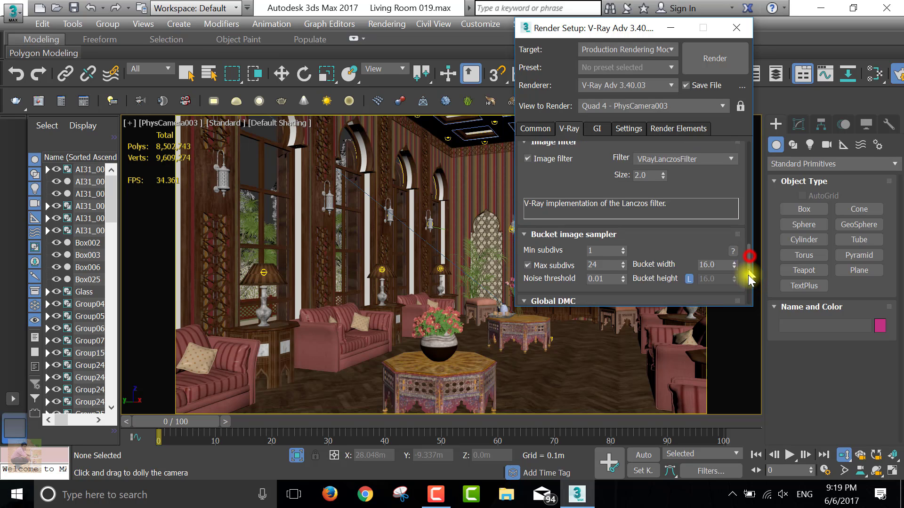
{"action": "scroll", "coordinate": [744, 256], "scroll_direction": "down", "scroll_amount": 2}
{"action": "left_click", "coordinate": [523, 266]}
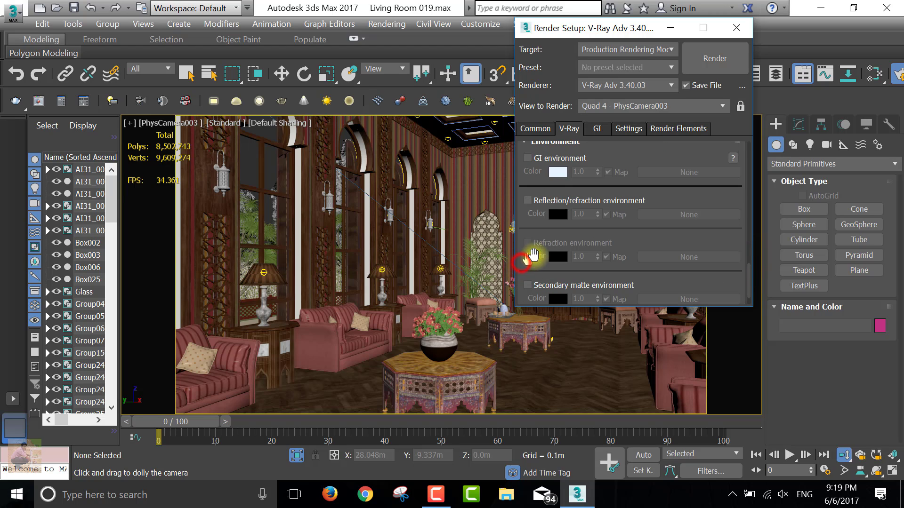
{"action": "left_click", "coordinate": [528, 158]}
{"action": "left_click", "coordinate": [528, 200]}
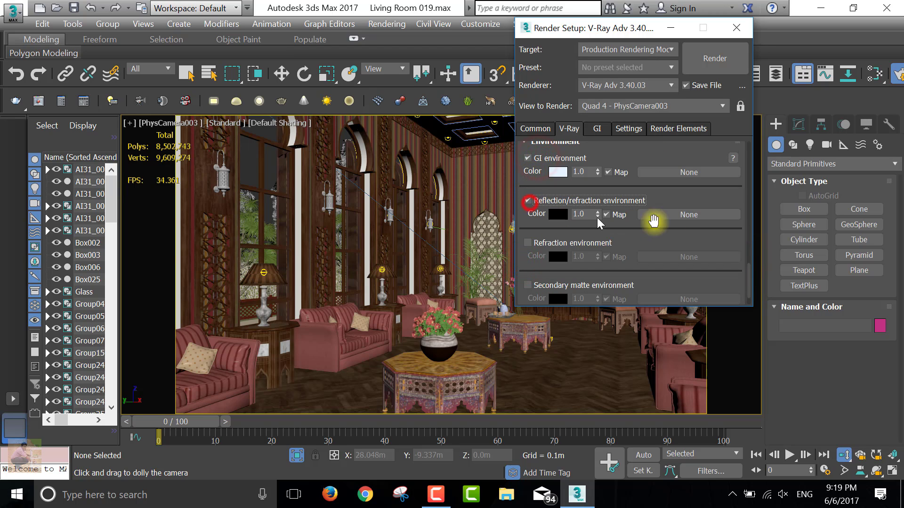
Step: Expand the Color mapping (Exponential, gamma 2.2) and Camera rollouts for review
{"action": "left_click_drag", "start_coordinate": [748, 272], "coordinate": [748, 299]}
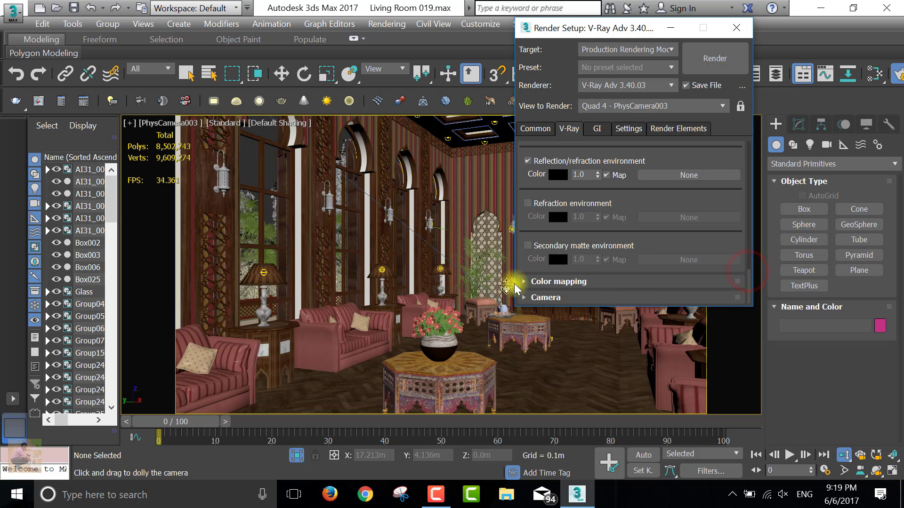
{"action": "left_click", "coordinate": [524, 280]}
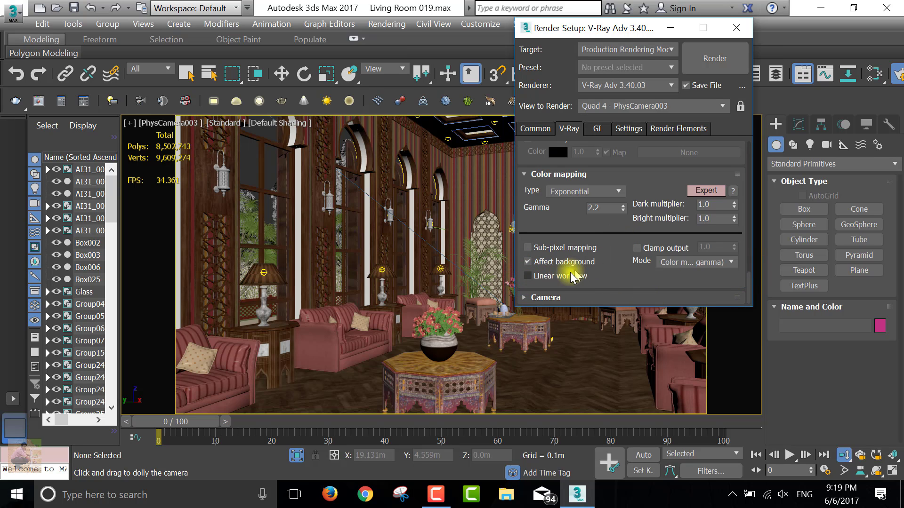
{"action": "left_click", "coordinate": [523, 297]}
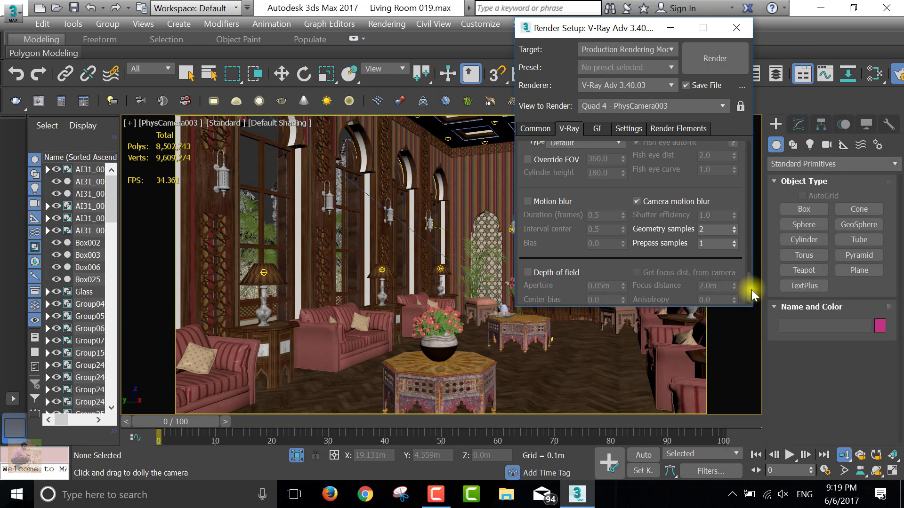
{"action": "left_click_drag", "start_coordinate": [747, 285], "coordinate": [747, 202]}
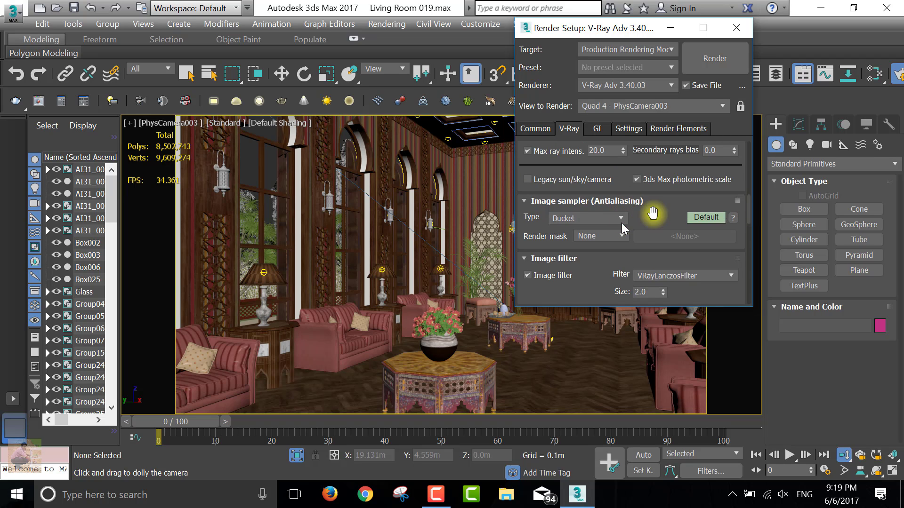
Step: Keep Irradiance map primary and Light cache secondary GI, with the Medium irradiance preset
{"action": "left_click", "coordinate": [597, 128]}
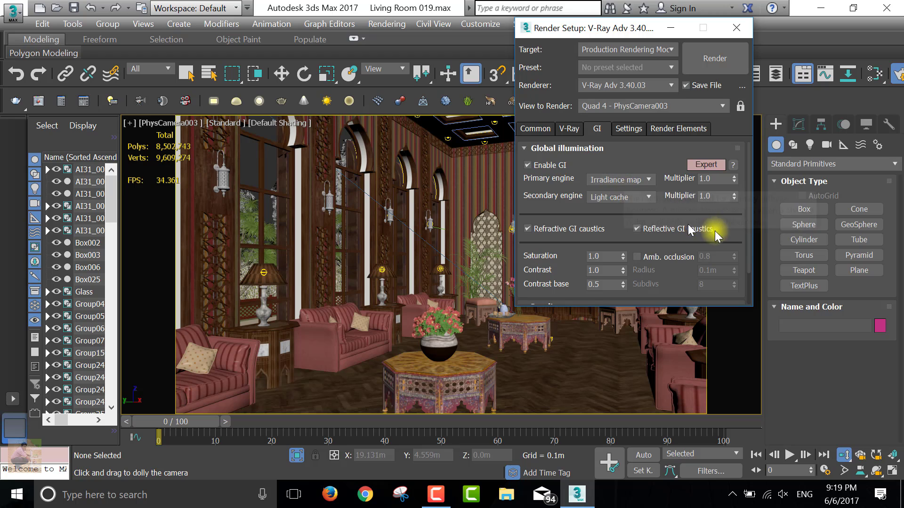
{"action": "left_click_drag", "start_coordinate": [748, 226], "coordinate": [748, 236]}
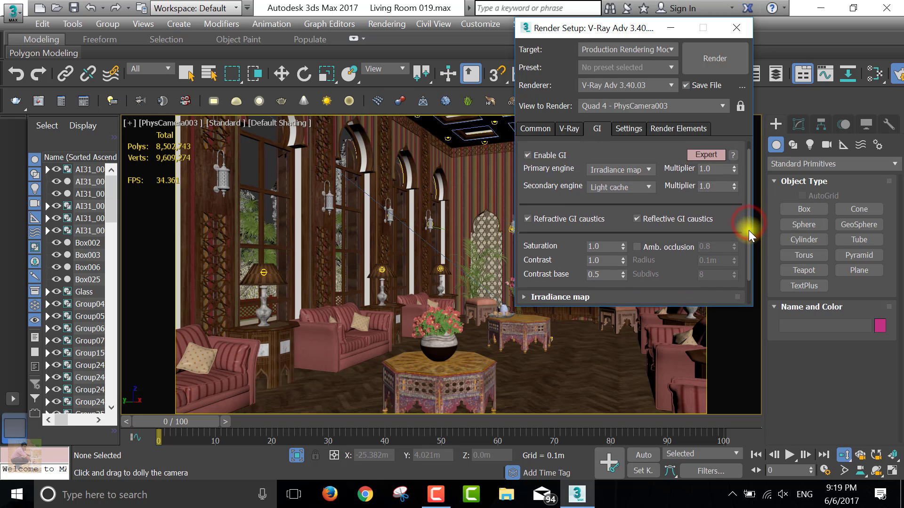
{"action": "left_click", "coordinate": [648, 170]}
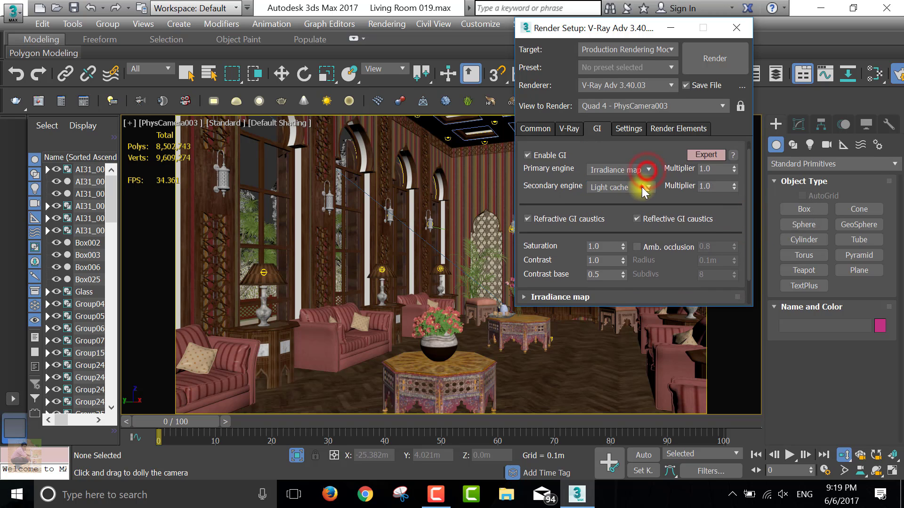
{"action": "left_click", "coordinate": [645, 187]}
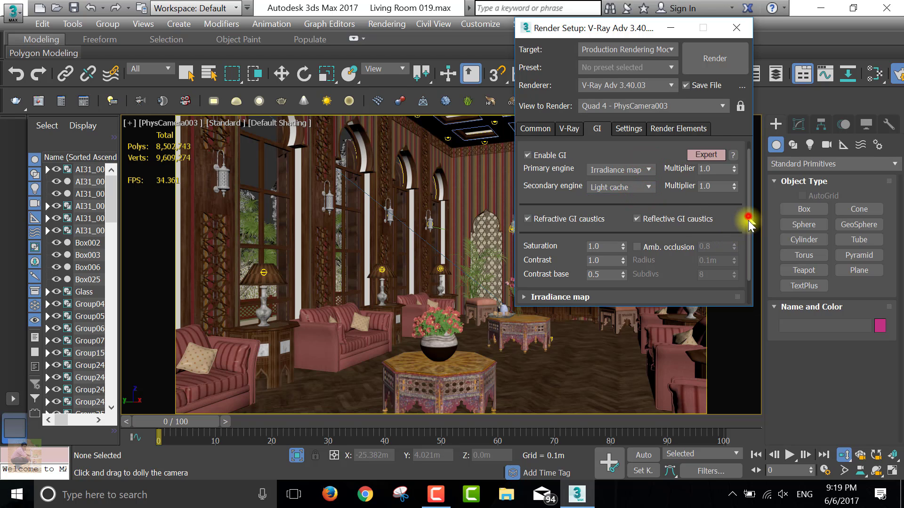
{"action": "left_click_drag", "start_coordinate": [748, 225], "coordinate": [745, 259]}
{"action": "left_click", "coordinate": [520, 263]}
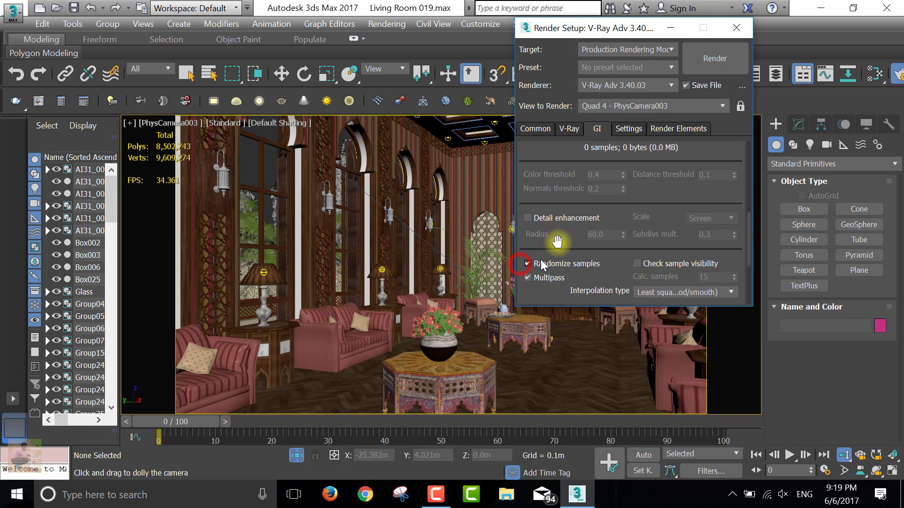
{"action": "left_click_drag", "start_coordinate": [747, 243], "coordinate": [747, 202]}
{"action": "left_click", "coordinate": [625, 199]}
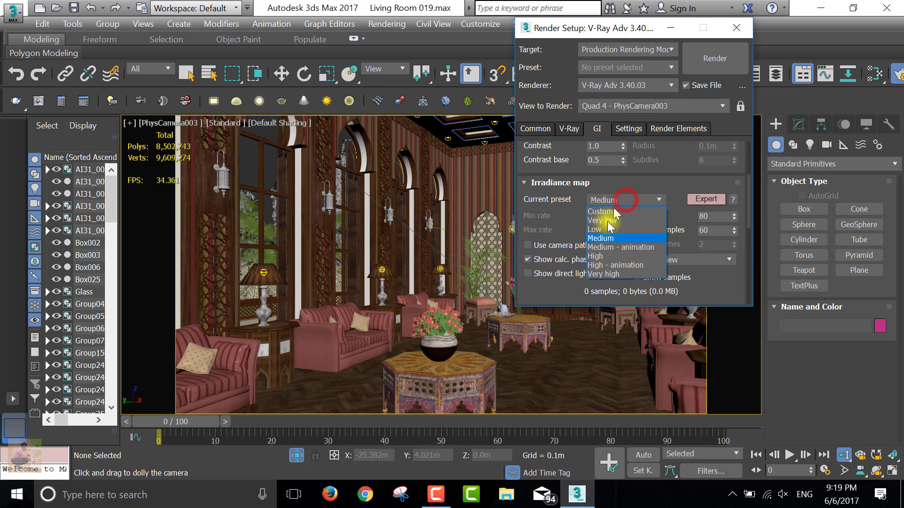
{"action": "left_click", "coordinate": [705, 235]}
{"action": "left_click_drag", "start_coordinate": [747, 204], "coordinate": [750, 282]}
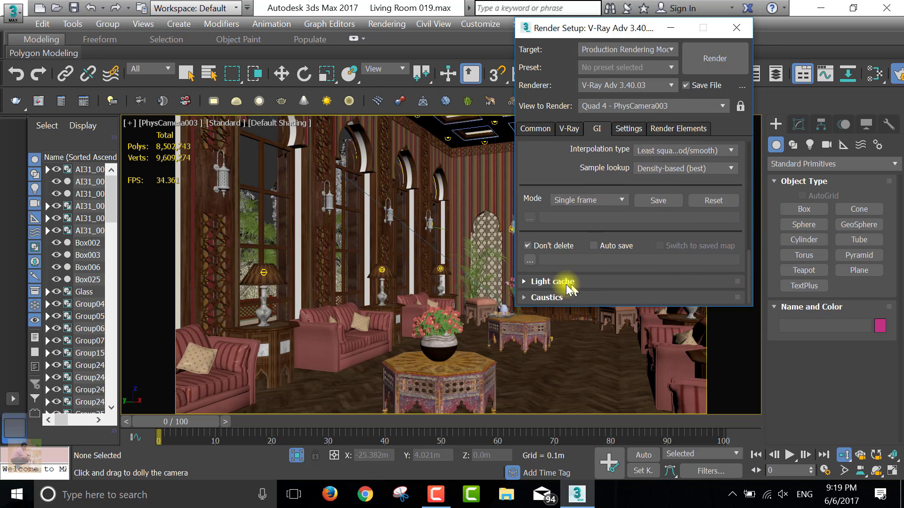
Step: Set Light cache subdivs to 1500 and expand the Caustics rollout
{"action": "left_click", "coordinate": [526, 282]}
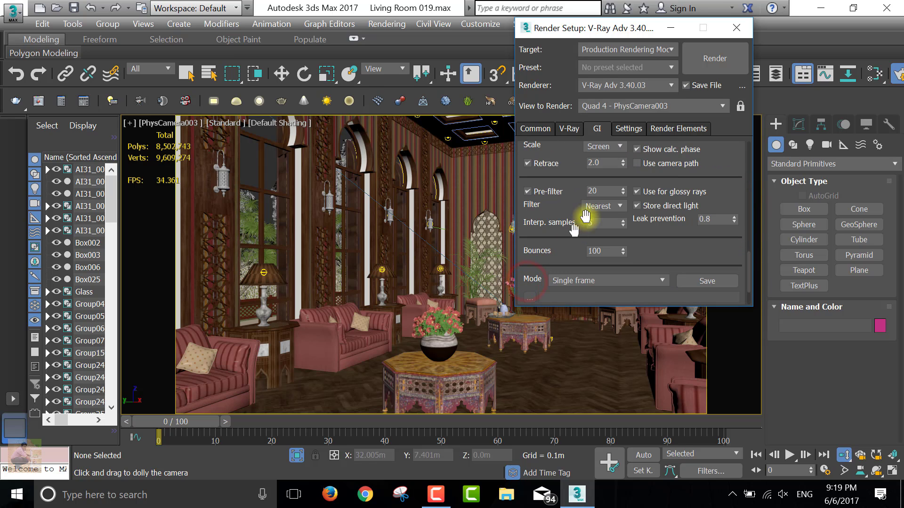
{"action": "left_click", "coordinate": [749, 262]}
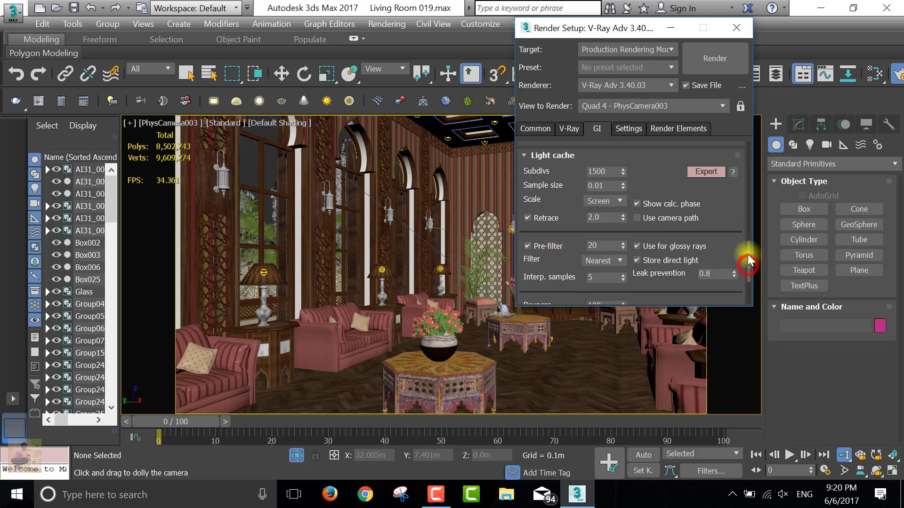
{"action": "left_click", "coordinate": [594, 187]}
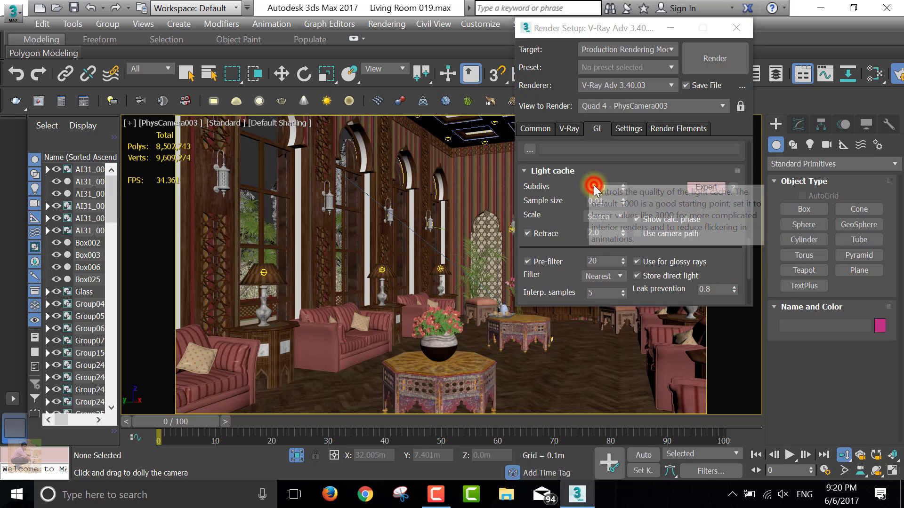
{"action": "type", "text": "1500"}
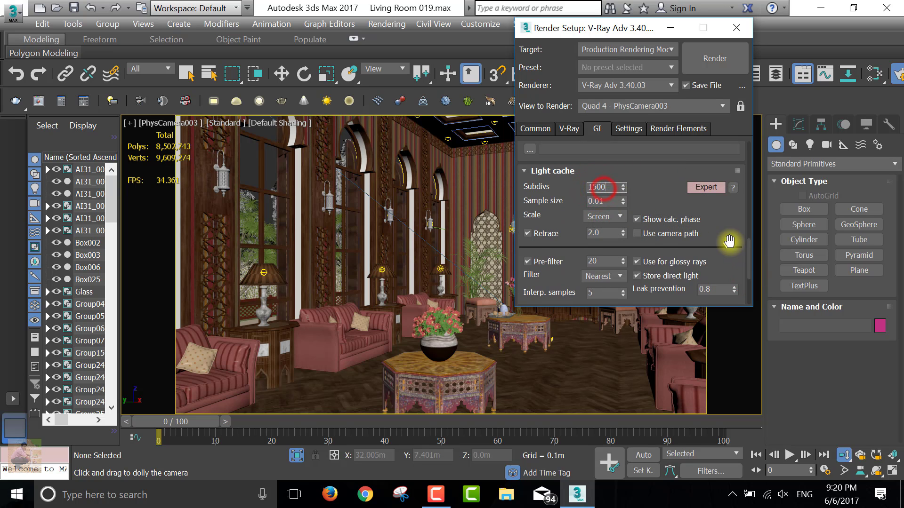
{"action": "left_click", "coordinate": [748, 263]}
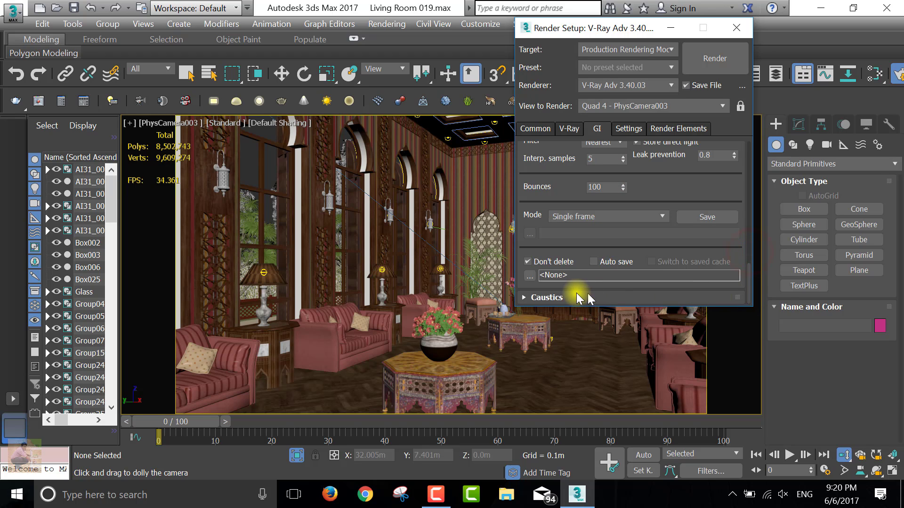
{"action": "left_click", "coordinate": [526, 297]}
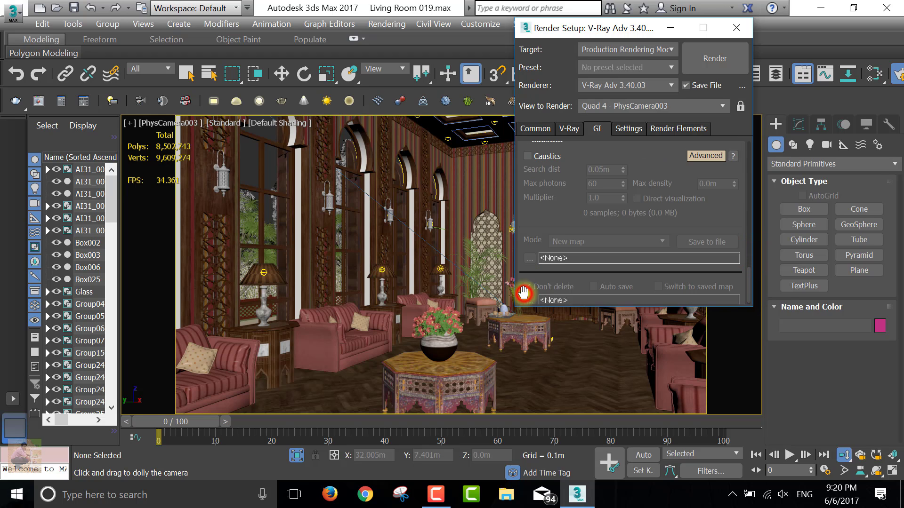
Step: Start the V-Ray render of the camera view to Living Room 019 Render.tif at 1920 x 1080
{"action": "left_click", "coordinate": [628, 128]}
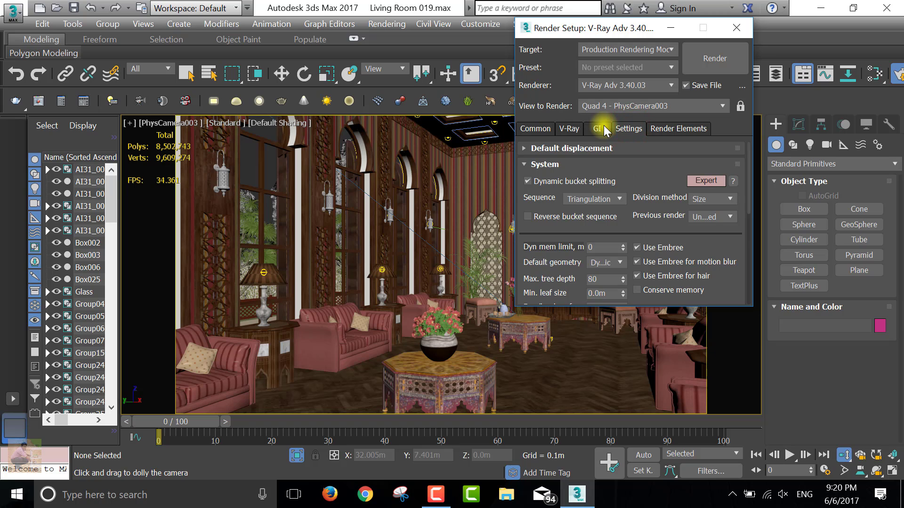
{"action": "mouse_move", "coordinate": [749, 198]}
{"action": "left_mouse_down"}
{"action": "mouse_move", "coordinate": [752, 259]}
{"action": "mouse_move", "coordinate": [719, 100]}
{"action": "left_mouse_up"}
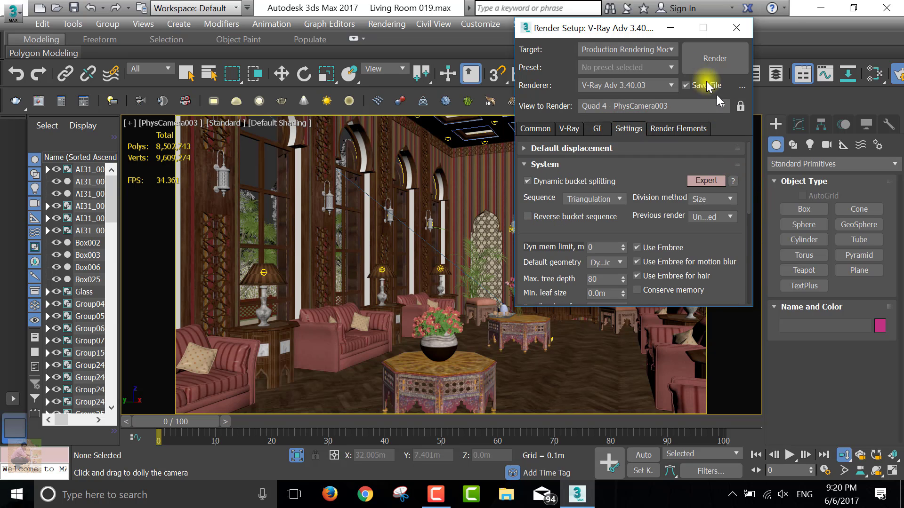
{"action": "left_click", "coordinate": [696, 64]}
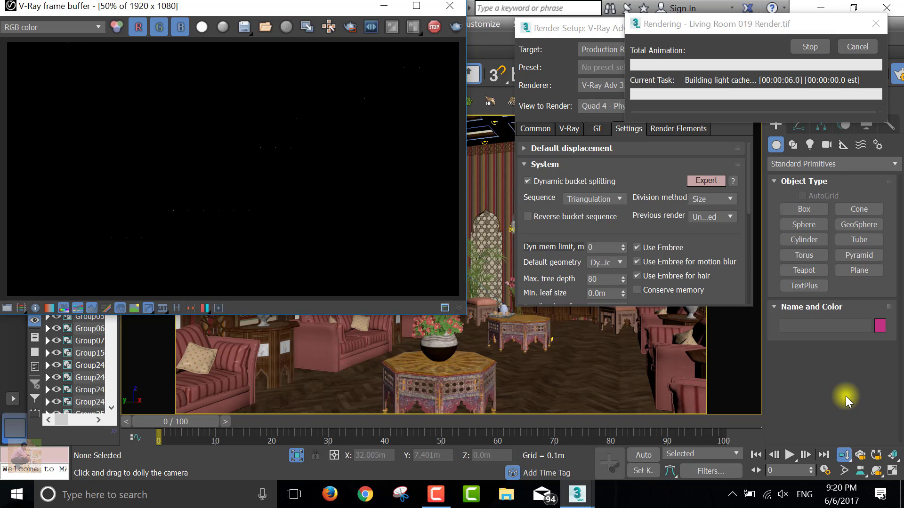
Step: Maximize the V-Ray frame buffer to view the finished 1920 x 1080 living room render
{"action": "left_click", "coordinate": [413, 6]}
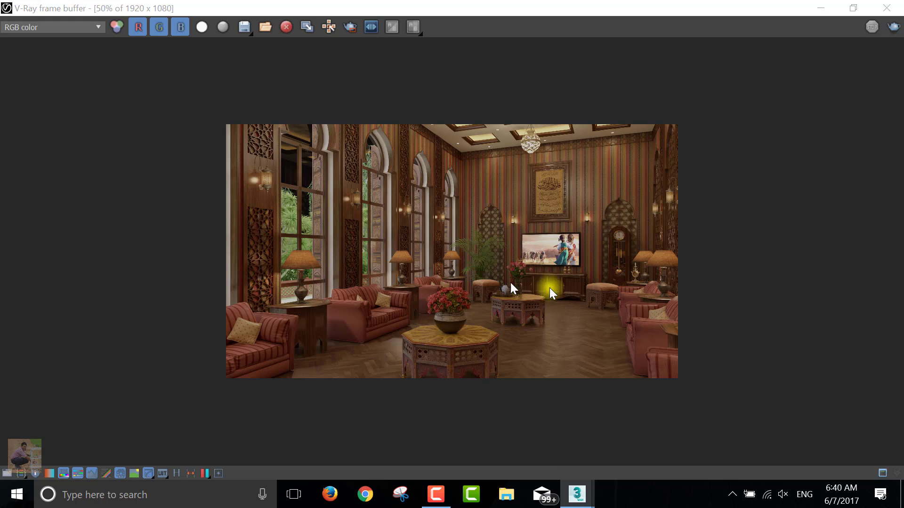
Step: Minimize 3ds Max and refresh the desktop twice to show the rendered TIF
{"action": "left_click", "coordinate": [901, 494]}
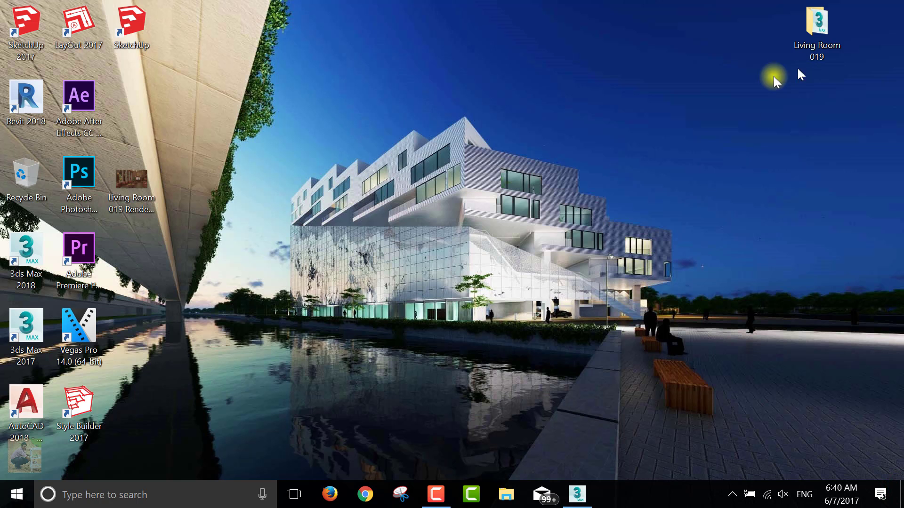
{"action": "right_click", "coordinate": [543, 74]}
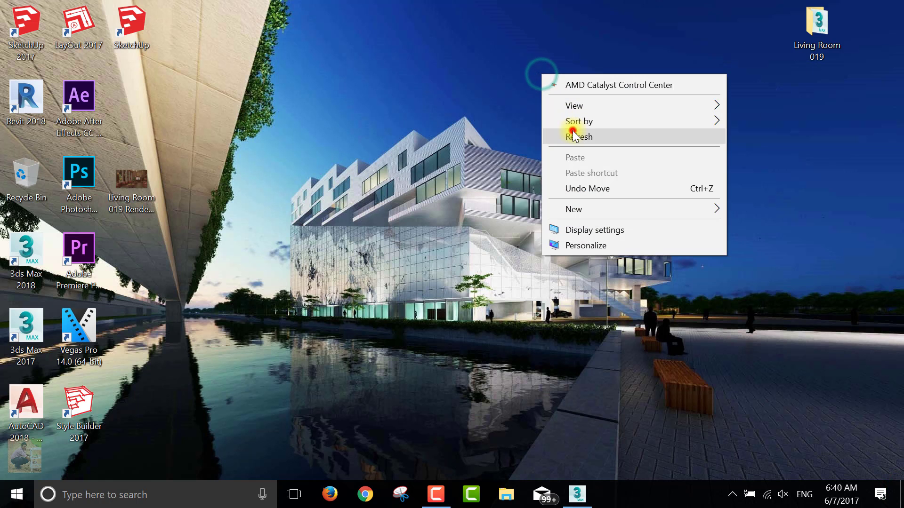
{"action": "left_click", "coordinate": [571, 130]}
{"action": "right_click", "coordinate": [472, 39]}
{"action": "left_click", "coordinate": [508, 103]}
Step: Inspect Living Room 019 Render.tif in Windows Photo Viewer, zooming in and out, then launch Photoshop
{"action": "double_click", "coordinate": [121, 174]}
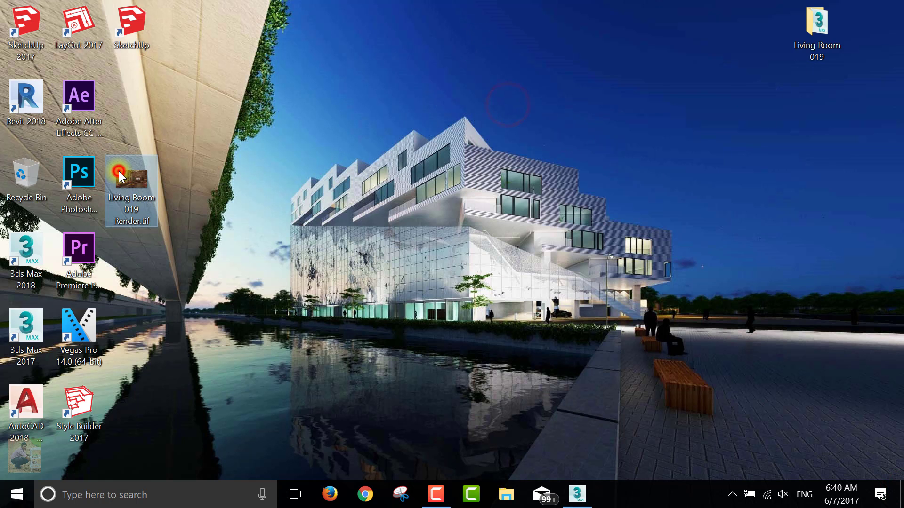
{"action": "scroll", "coordinate": [541, 263], "scroll_direction": "up", "scroll_amount": 2}
{"action": "scroll", "coordinate": [478, 262], "scroll_direction": "up", "scroll_amount": 2}
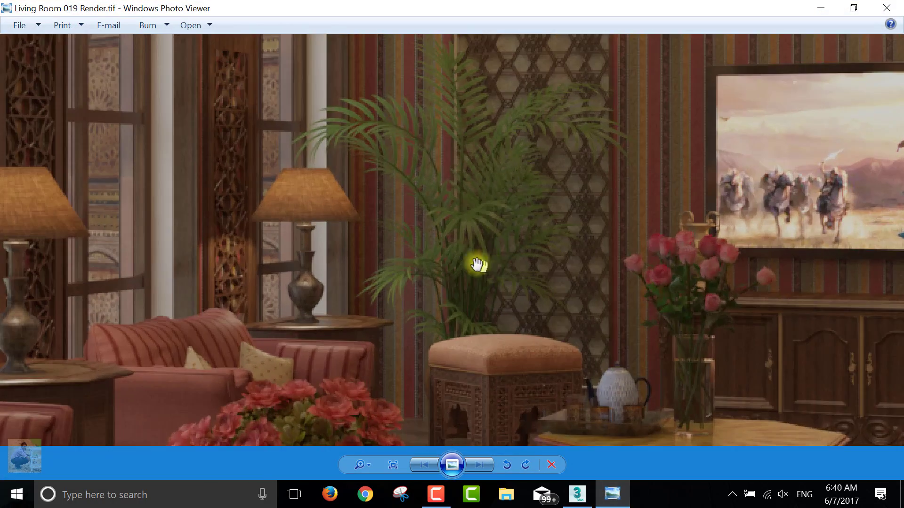
{"action": "scroll", "coordinate": [407, 246], "scroll_direction": "down", "scroll_amount": 2}
{"action": "scroll", "coordinate": [420, 340], "scroll_direction": "down", "scroll_amount": 2}
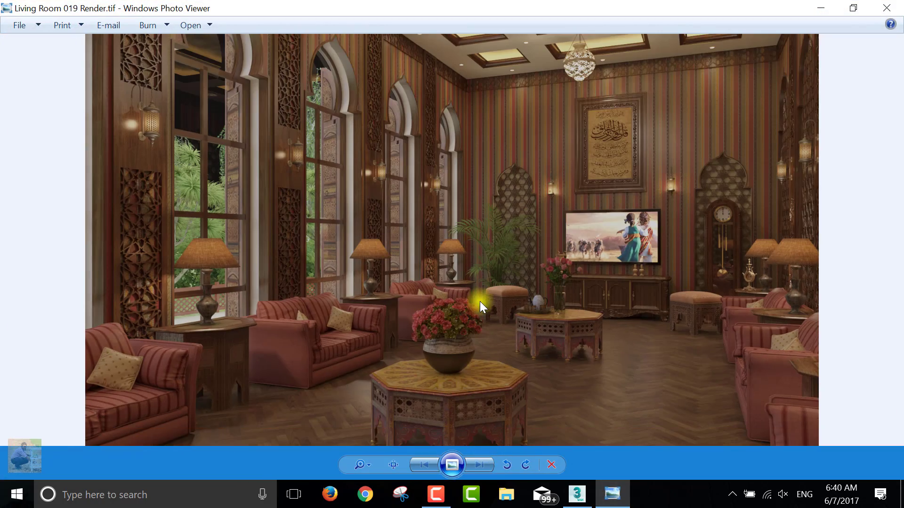
{"action": "left_click", "coordinate": [886, 8]}
{"action": "double_click", "coordinate": [87, 175]}
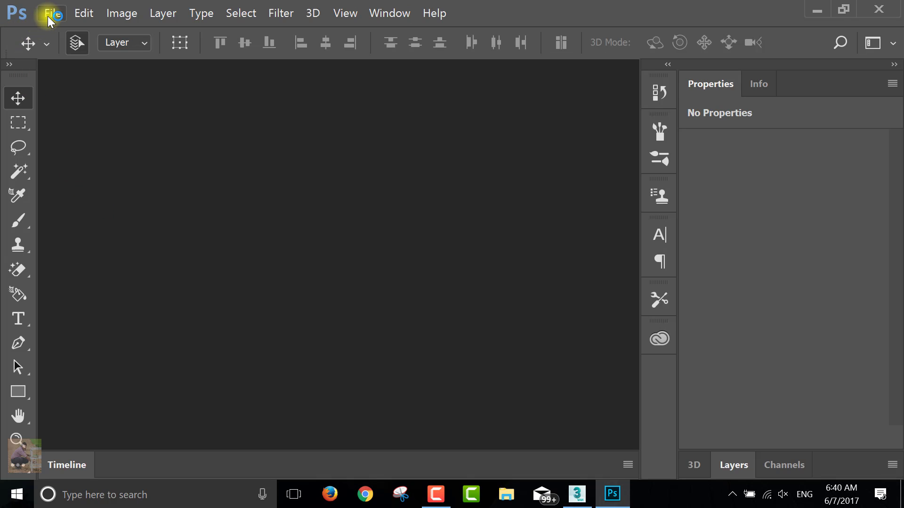
Step: Try opening Living Room 019 Render.tif from the desktop via Open As, dismissing the invalid-document error
{"action": "left_click", "coordinate": [47, 14]}
{"action": "left_click", "coordinate": [66, 55]}
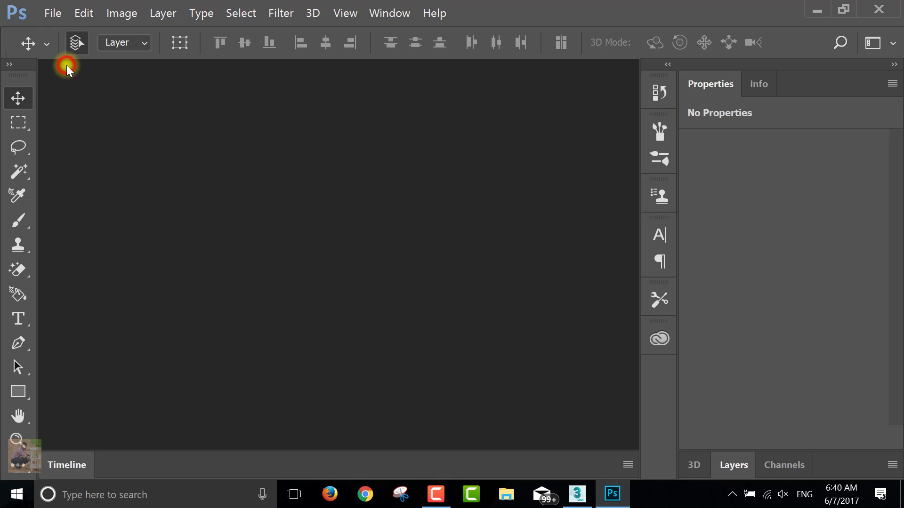
{"action": "left_click", "coordinate": [51, 12]}
{"action": "left_click", "coordinate": [73, 70]}
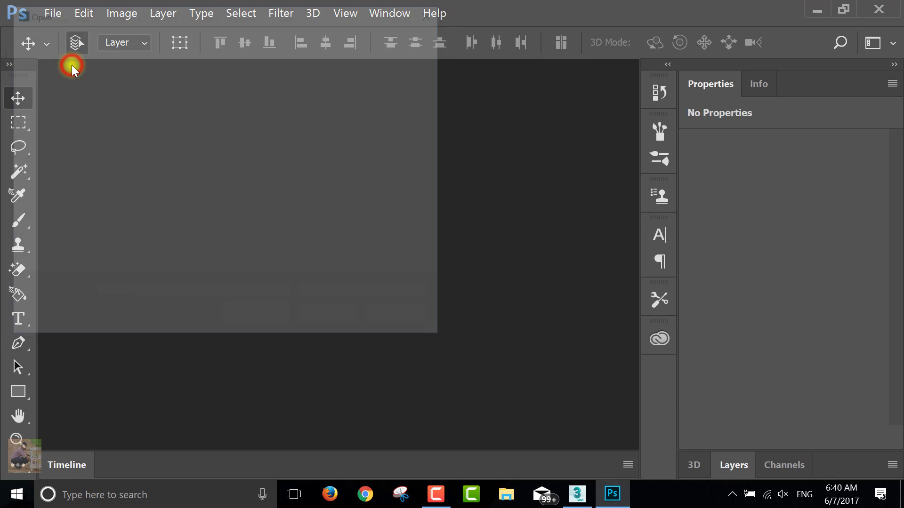
{"action": "left_click", "coordinate": [71, 133]}
{"action": "left_click", "coordinate": [278, 232]}
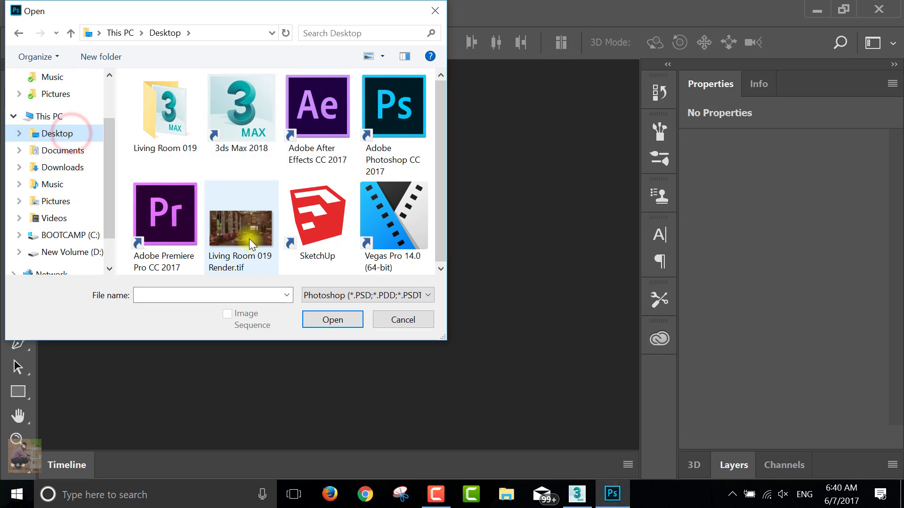
{"action": "left_click", "coordinate": [331, 318]}
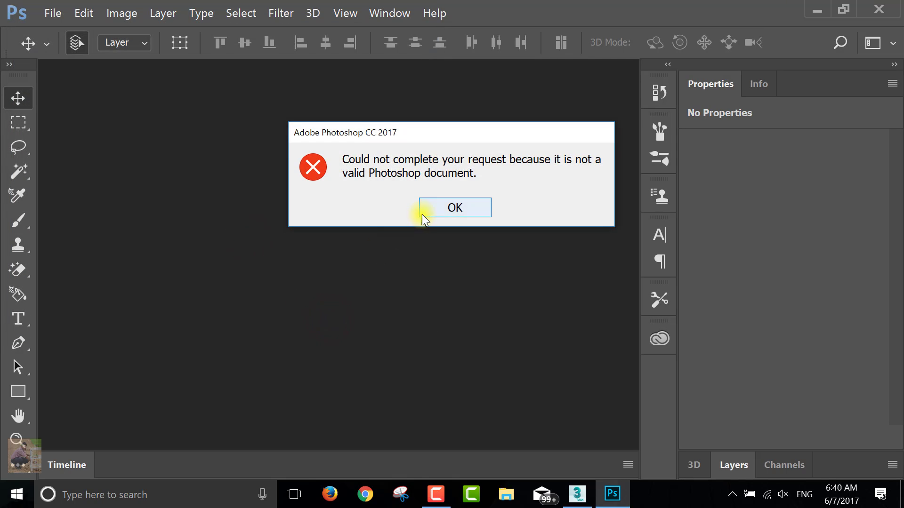
{"action": "left_click", "coordinate": [422, 212]}
Step: Open Living Room 019 Render.tif via Open As with the Camera Raw file format
{"action": "left_click", "coordinate": [47, 19]}
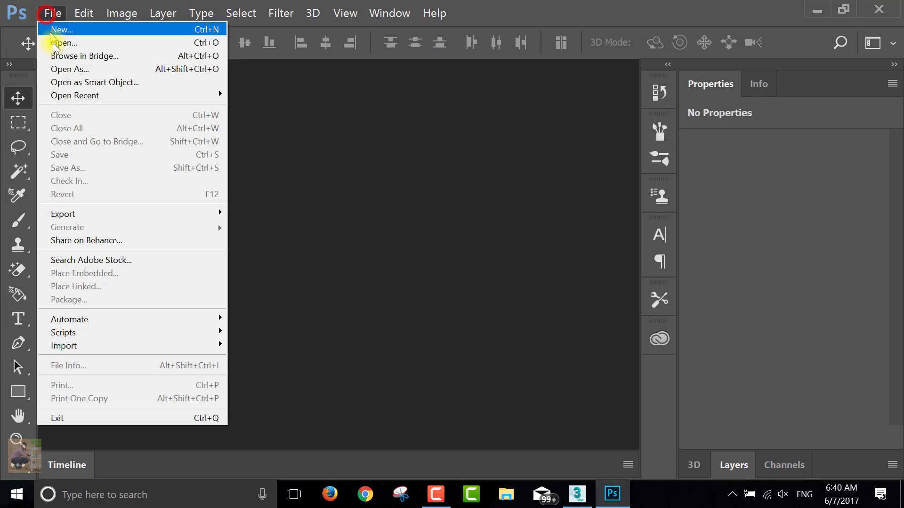
{"action": "left_click", "coordinate": [65, 66]}
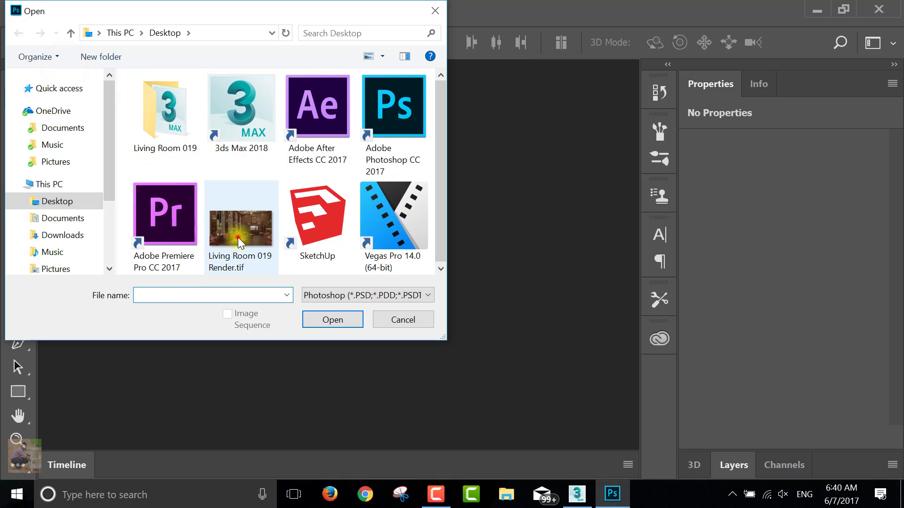
{"action": "left_click", "coordinate": [240, 228]}
{"action": "left_click", "coordinate": [335, 297]}
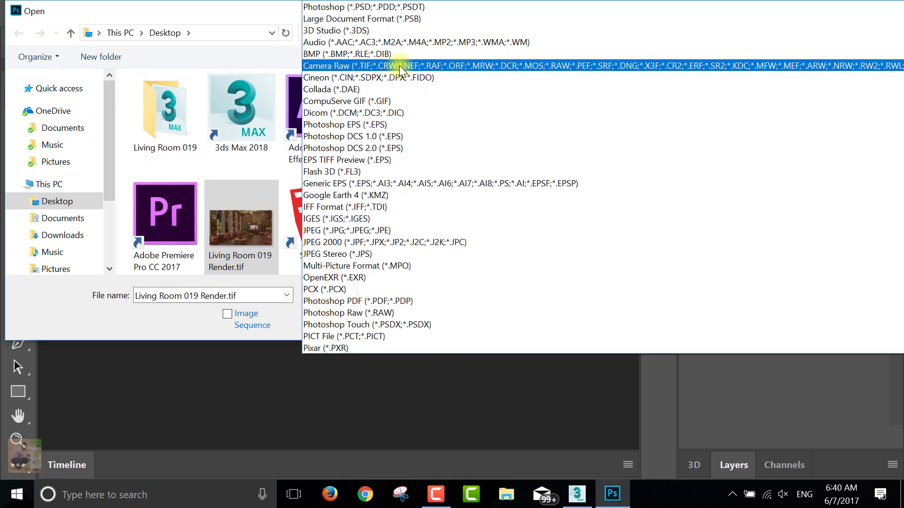
{"action": "left_click", "coordinate": [399, 66]}
{"action": "left_click", "coordinate": [338, 317]}
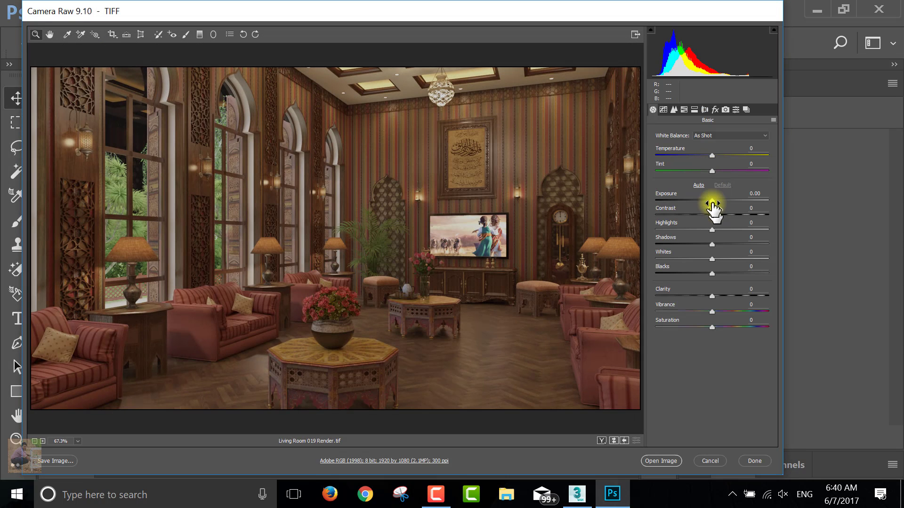
Step: Set exposure to +1.35, warm the white balance and raise contrast to +63 in Camera Raw
{"action": "left_click_drag", "start_coordinate": [711, 201], "coordinate": [726, 202]}
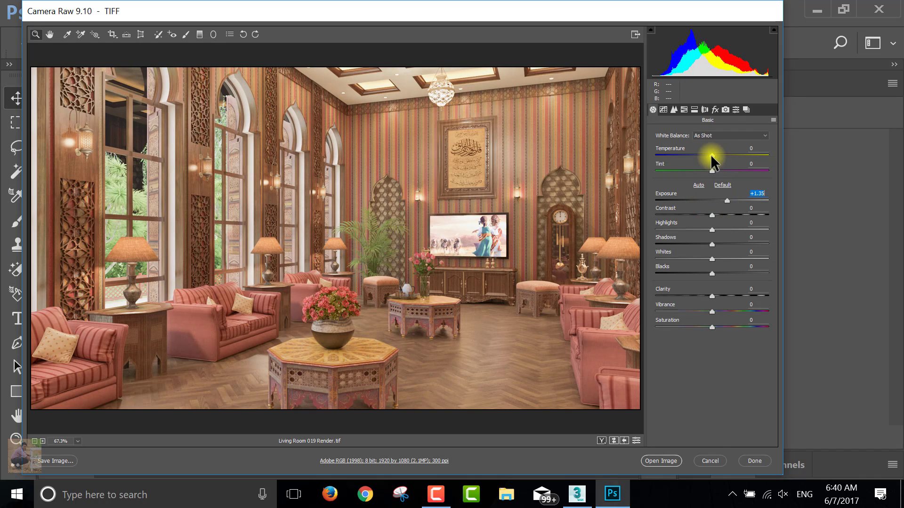
{"action": "mouse_move", "coordinate": [712, 155]}
{"action": "left_mouse_down"}
{"action": "mouse_move", "coordinate": [725, 155]}
{"action": "mouse_move", "coordinate": [711, 156]}
{"action": "mouse_move", "coordinate": [719, 172]}
{"action": "left_mouse_up"}
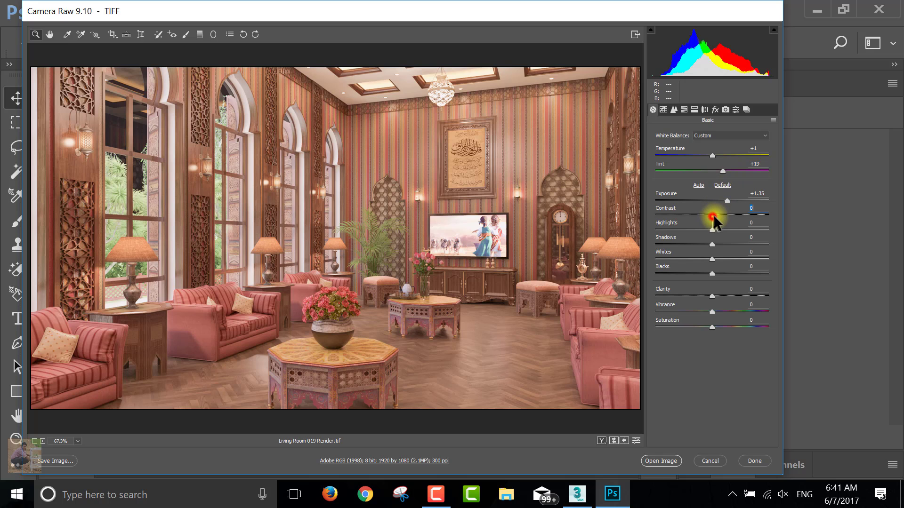
{"action": "mouse_move", "coordinate": [712, 215]}
{"action": "left_mouse_down"}
{"action": "mouse_move", "coordinate": [748, 221]}
{"action": "mouse_move", "coordinate": [685, 240]}
{"action": "mouse_move", "coordinate": [753, 253]}
{"action": "mouse_move", "coordinate": [682, 245]}
{"action": "mouse_move", "coordinate": [756, 258]}
{"action": "mouse_move", "coordinate": [700, 259]}
{"action": "mouse_move", "coordinate": [666, 274]}
{"action": "mouse_move", "coordinate": [722, 276]}
{"action": "mouse_move", "coordinate": [718, 297]}
{"action": "mouse_move", "coordinate": [748, 297]}
{"action": "mouse_move", "coordinate": [712, 312]}
{"action": "mouse_move", "coordinate": [742, 312]}
{"action": "mouse_move", "coordinate": [671, 312]}
{"action": "mouse_move", "coordinate": [721, 312]}
{"action": "mouse_move", "coordinate": [716, 327]}
{"action": "mouse_move", "coordinate": [724, 327]}
{"action": "mouse_move", "coordinate": [706, 327]}
{"action": "mouse_move", "coordinate": [716, 327]}
{"action": "left_mouse_up"}
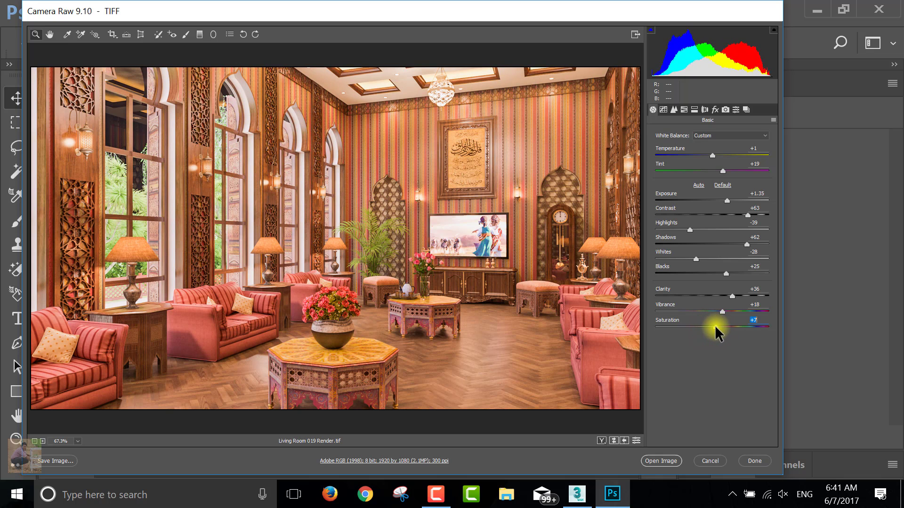
Step: Open the corrected image in Photoshop and save it as Living Room 019 Render.png with default PNG options
{"action": "left_click", "coordinate": [659, 460]}
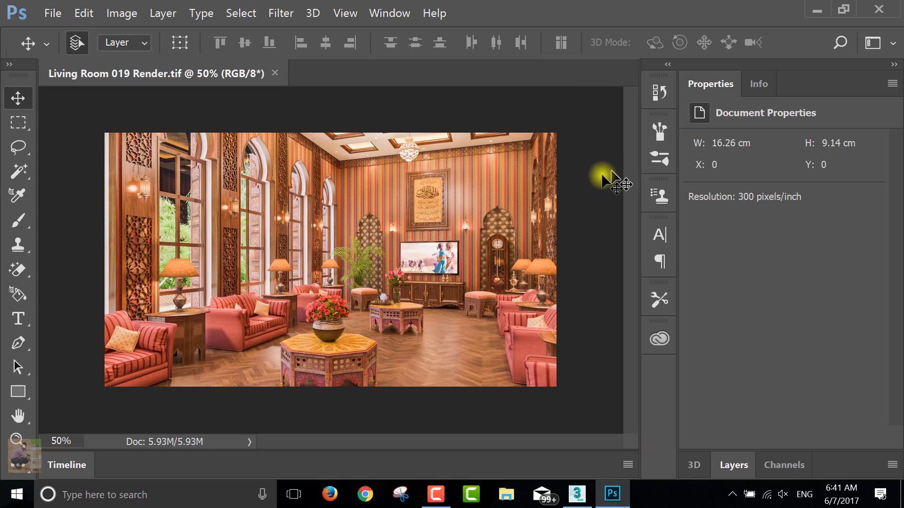
{"action": "left_click", "coordinate": [54, 13]}
{"action": "left_click", "coordinate": [66, 168]}
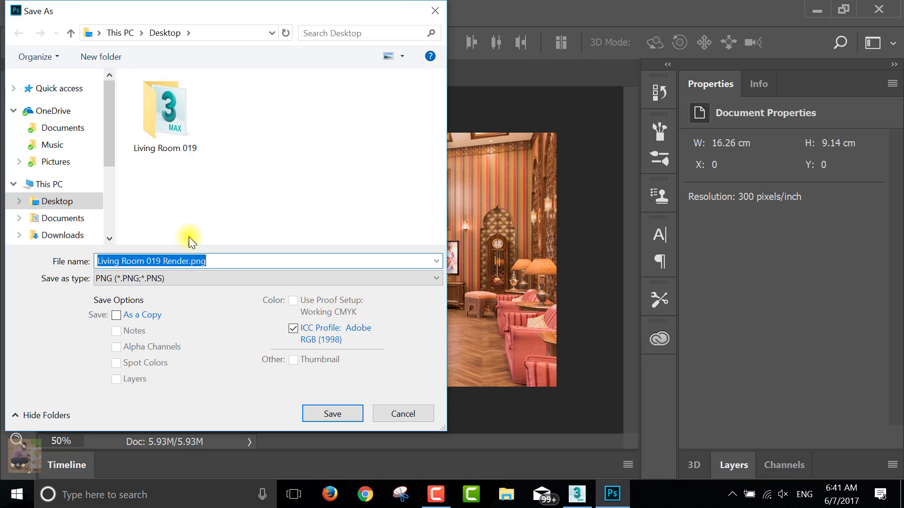
{"action": "left_click", "coordinate": [325, 418]}
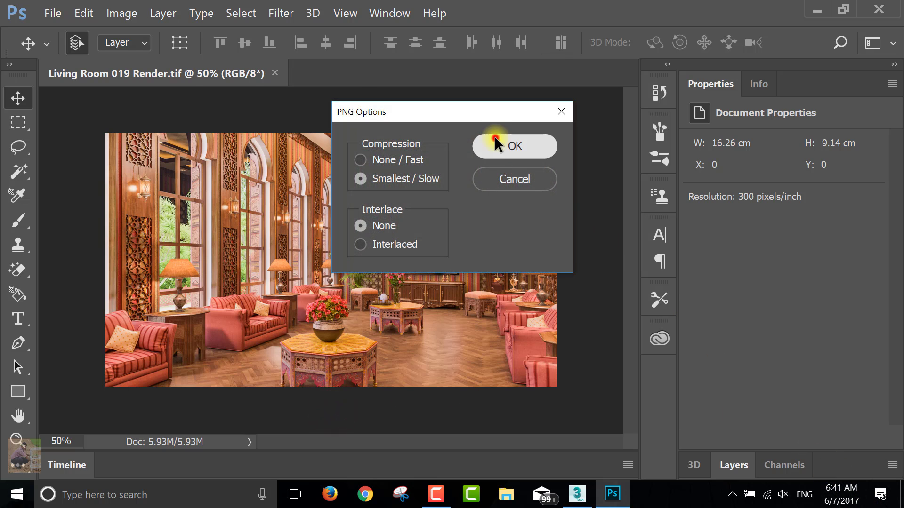
{"action": "left_click", "coordinate": [495, 142]}
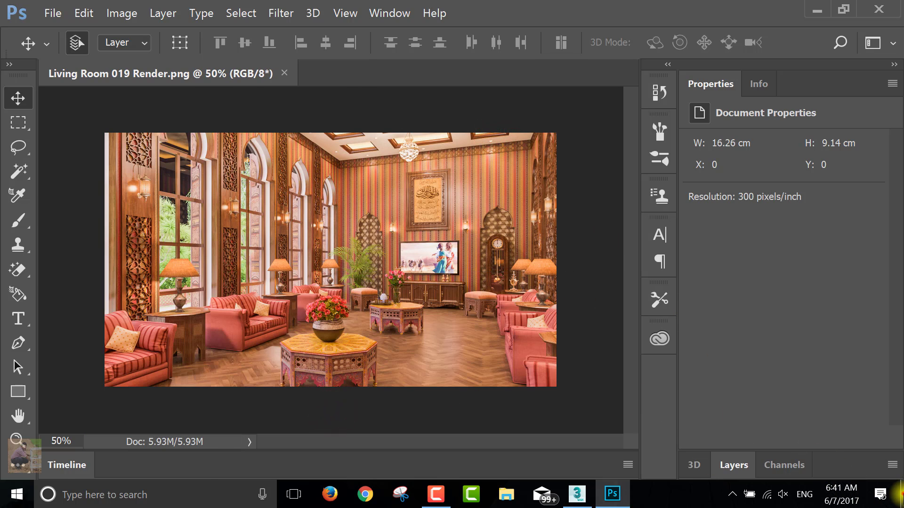
{"action": "left_click", "coordinate": [901, 494]}
Step: Refresh the desktop and view Living Room 019 Render.png full screen in Windows Photos
{"action": "right_click", "coordinate": [562, 203]}
{"action": "left_click", "coordinate": [597, 265]}
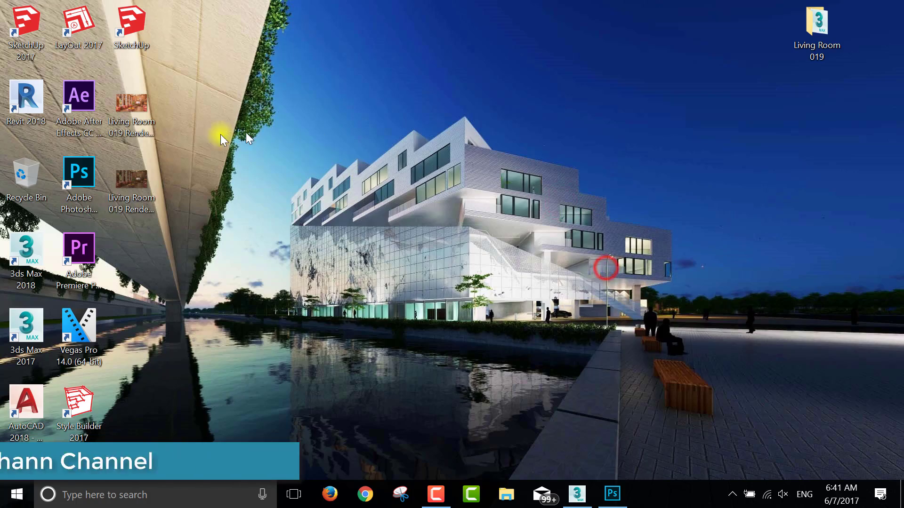
{"action": "double_click", "coordinate": [119, 106]}
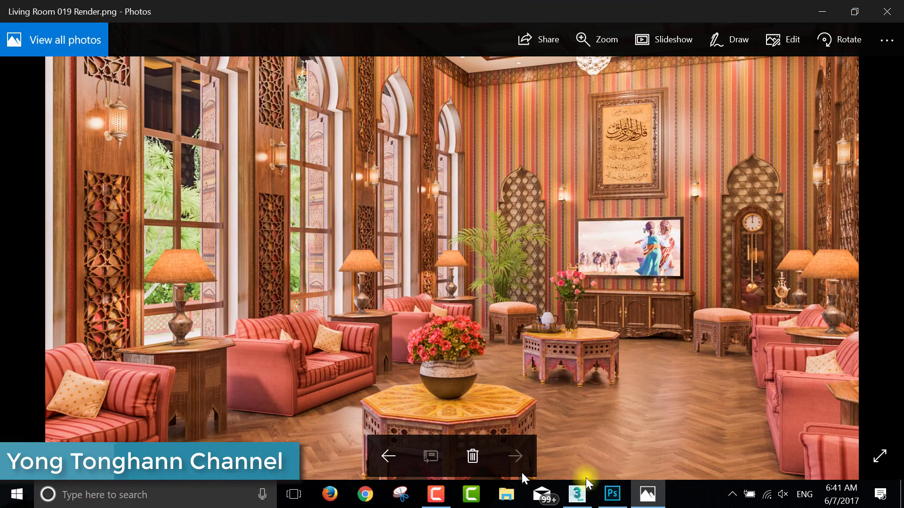
{"action": "left_click", "coordinate": [890, 457]}
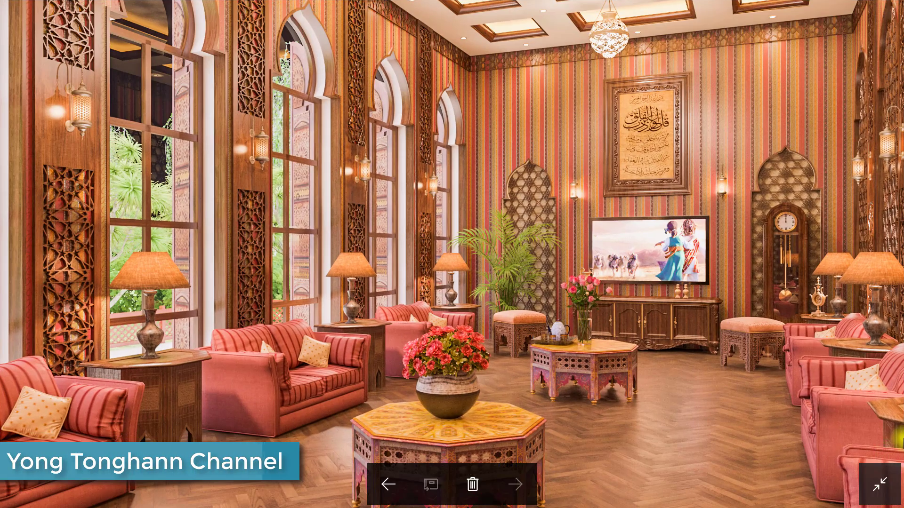